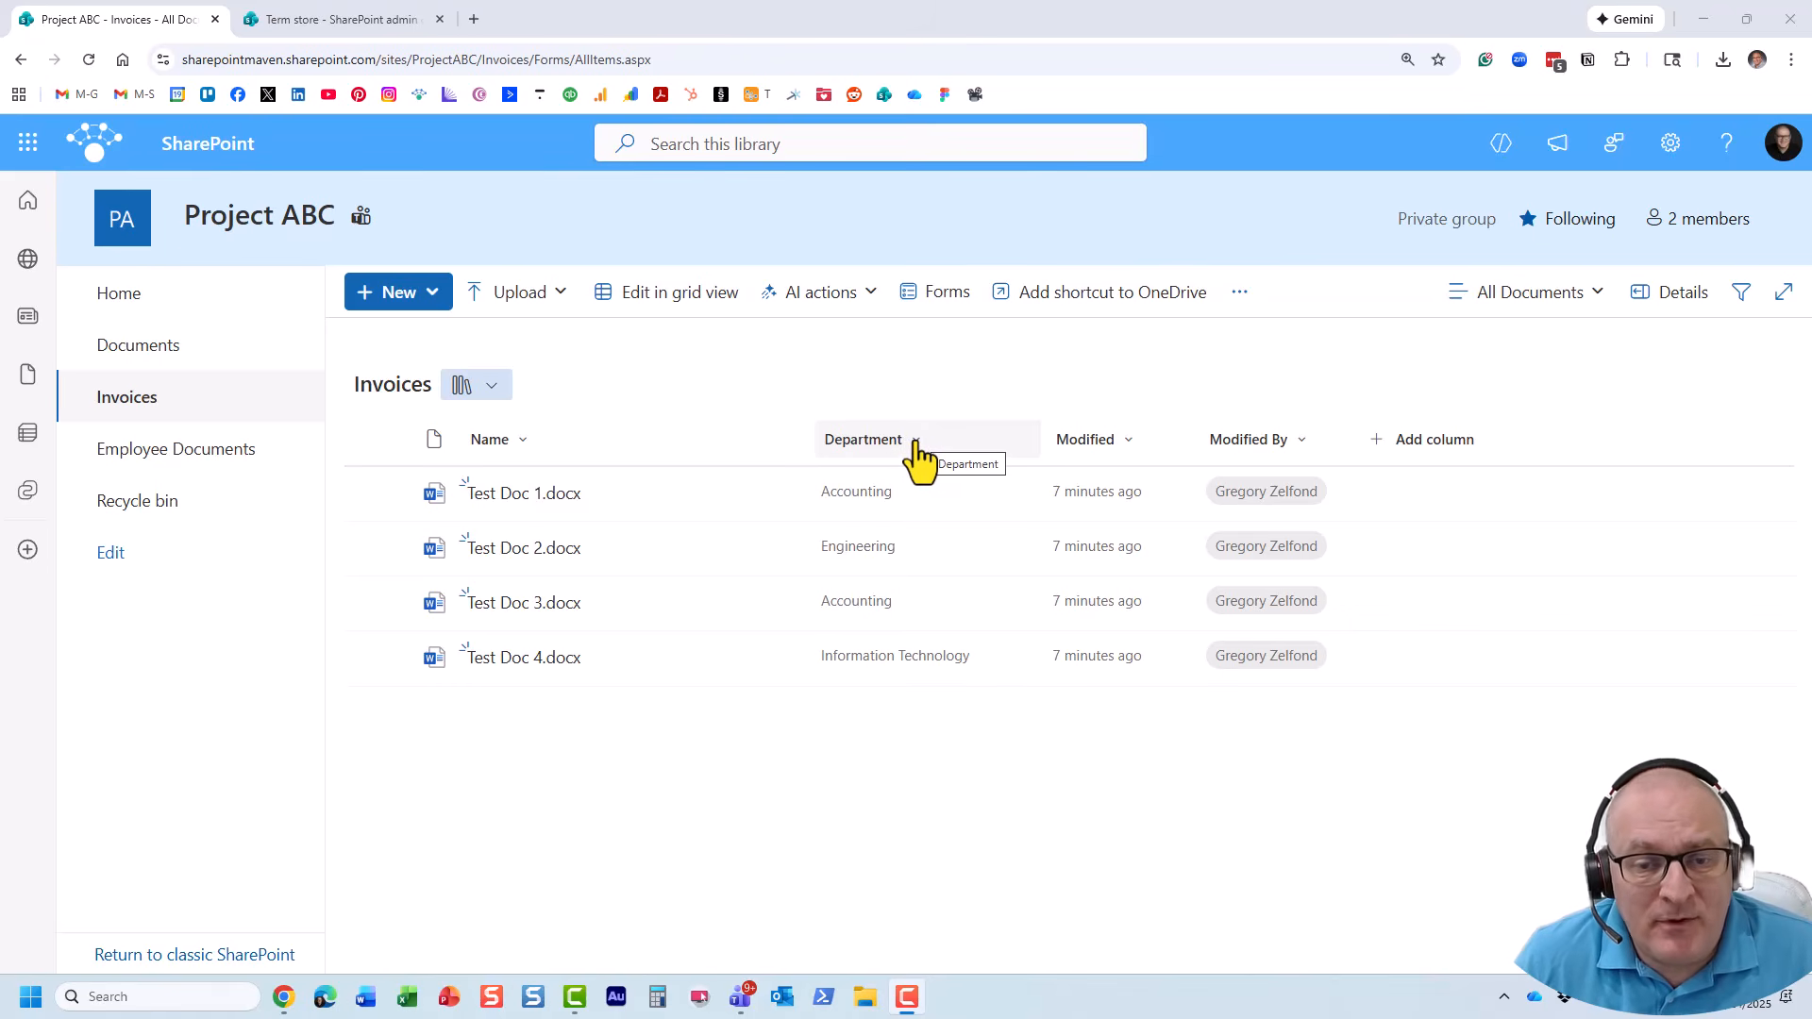
View the creation form for a new Choice column in the Invoices library and cancel it.
left_click(1421, 462)
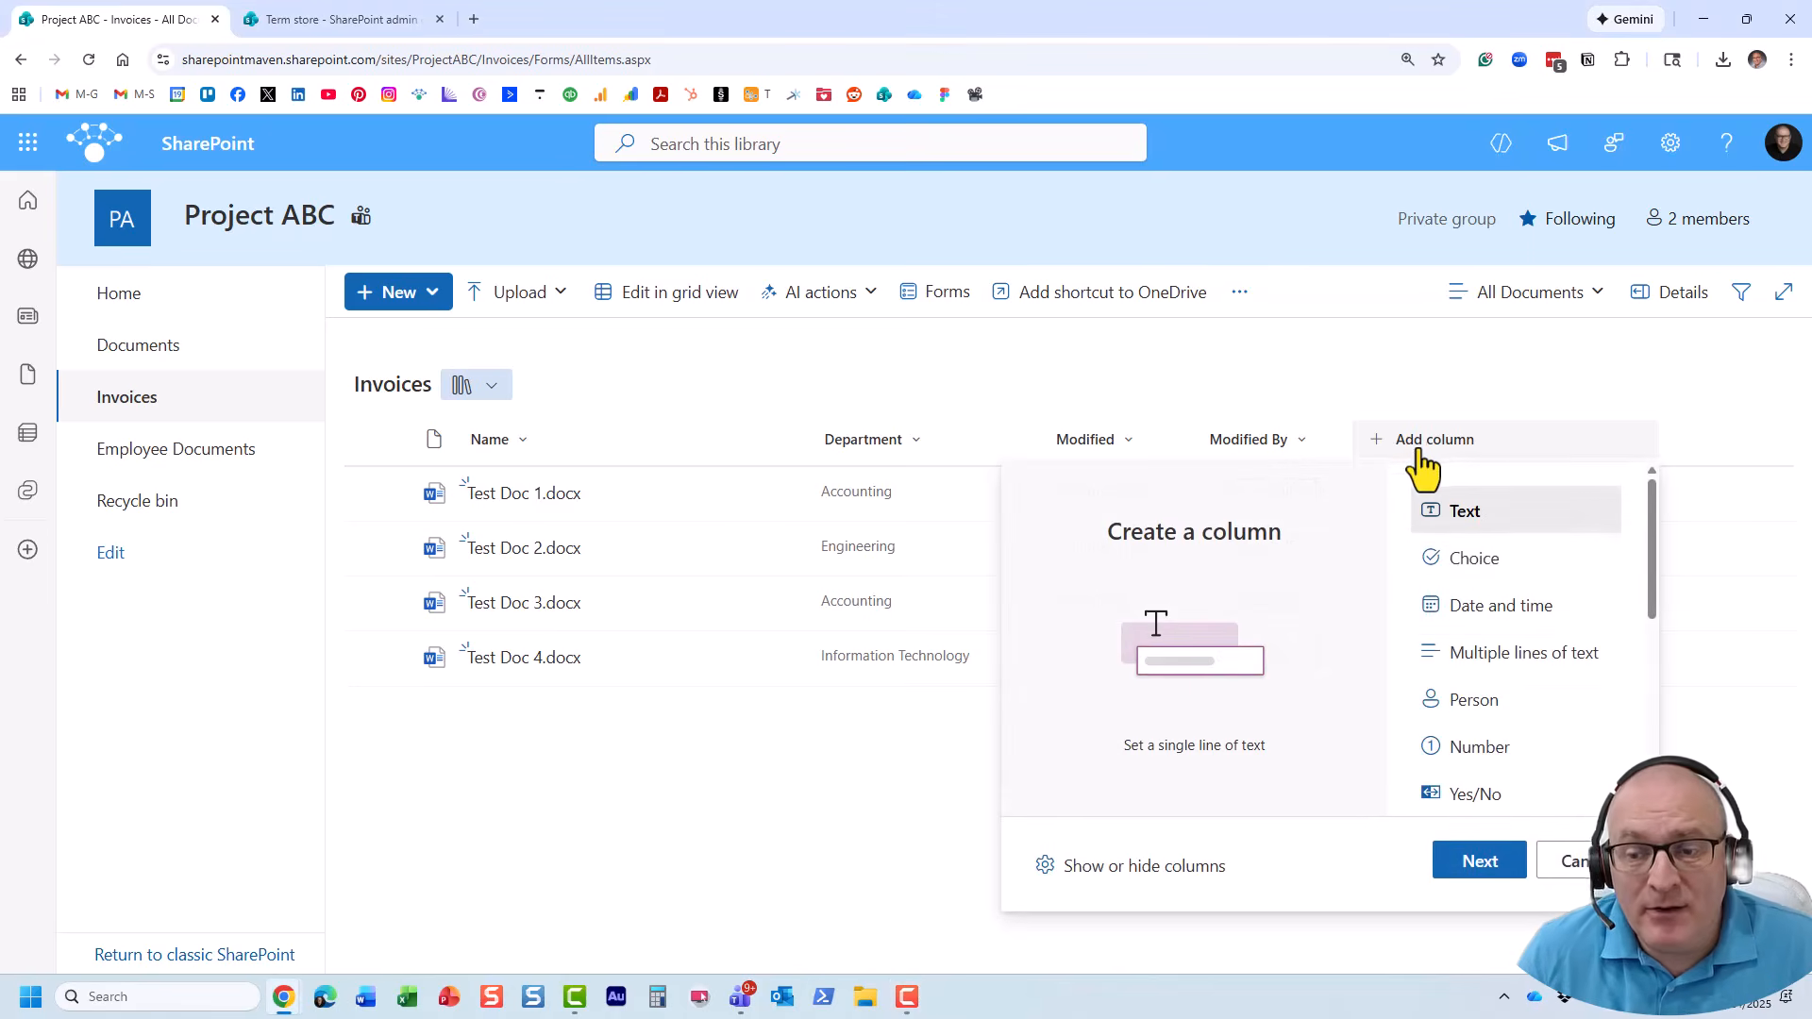
left_click(1485, 562)
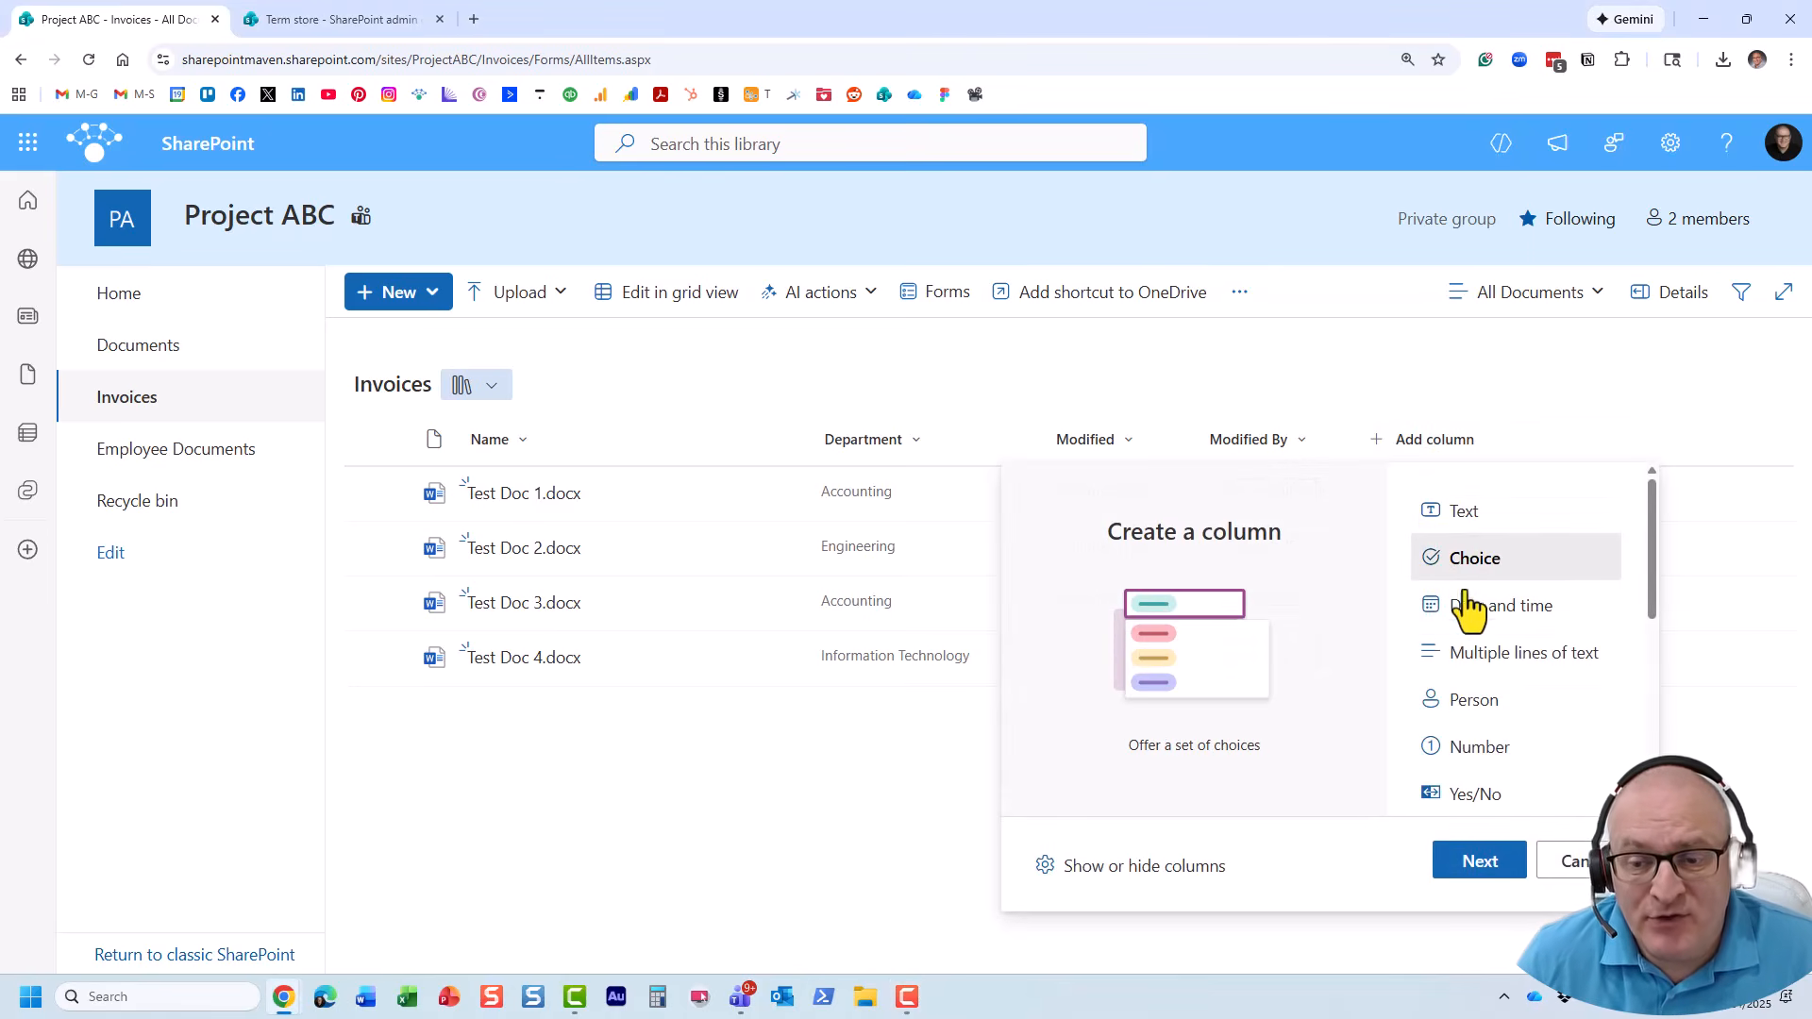
left_click(1480, 864)
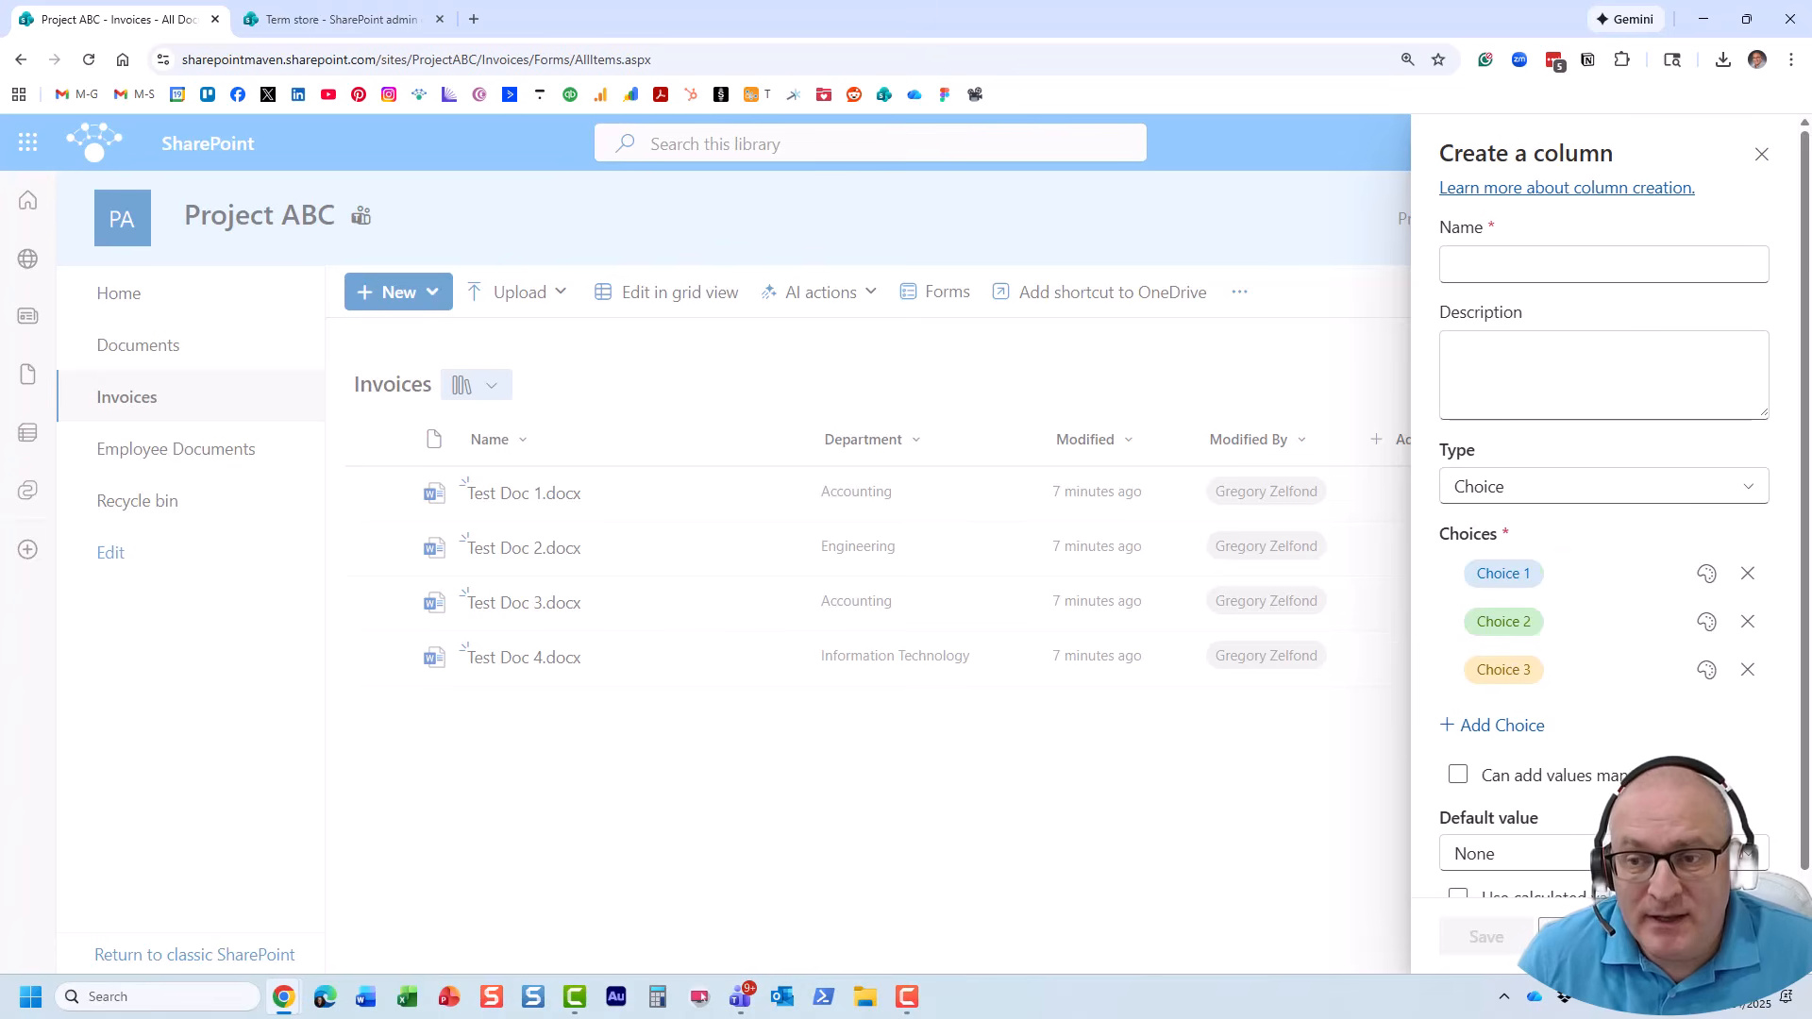
left_click(1579, 937)
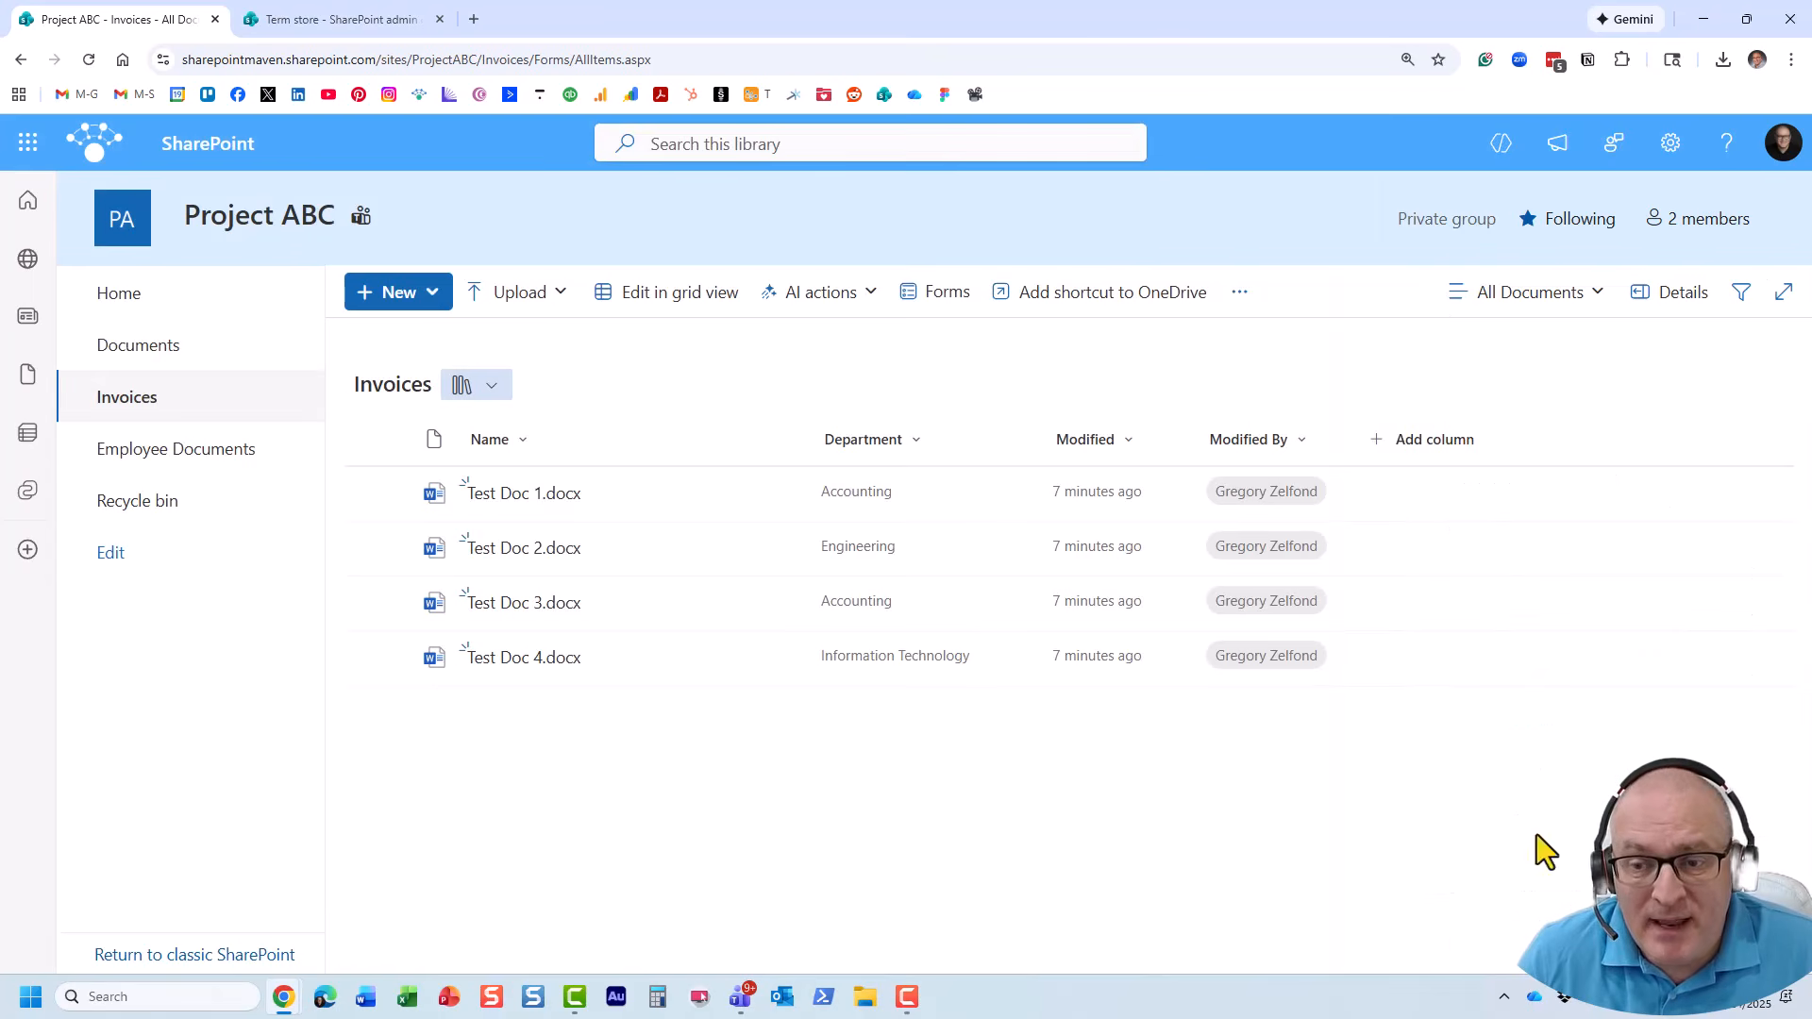
View the creation form for a new Managed metadata column in the Invoices library, including its term set option, and cancel it.
left_click(1460, 453)
scroll(1510, 680, "down", 4)
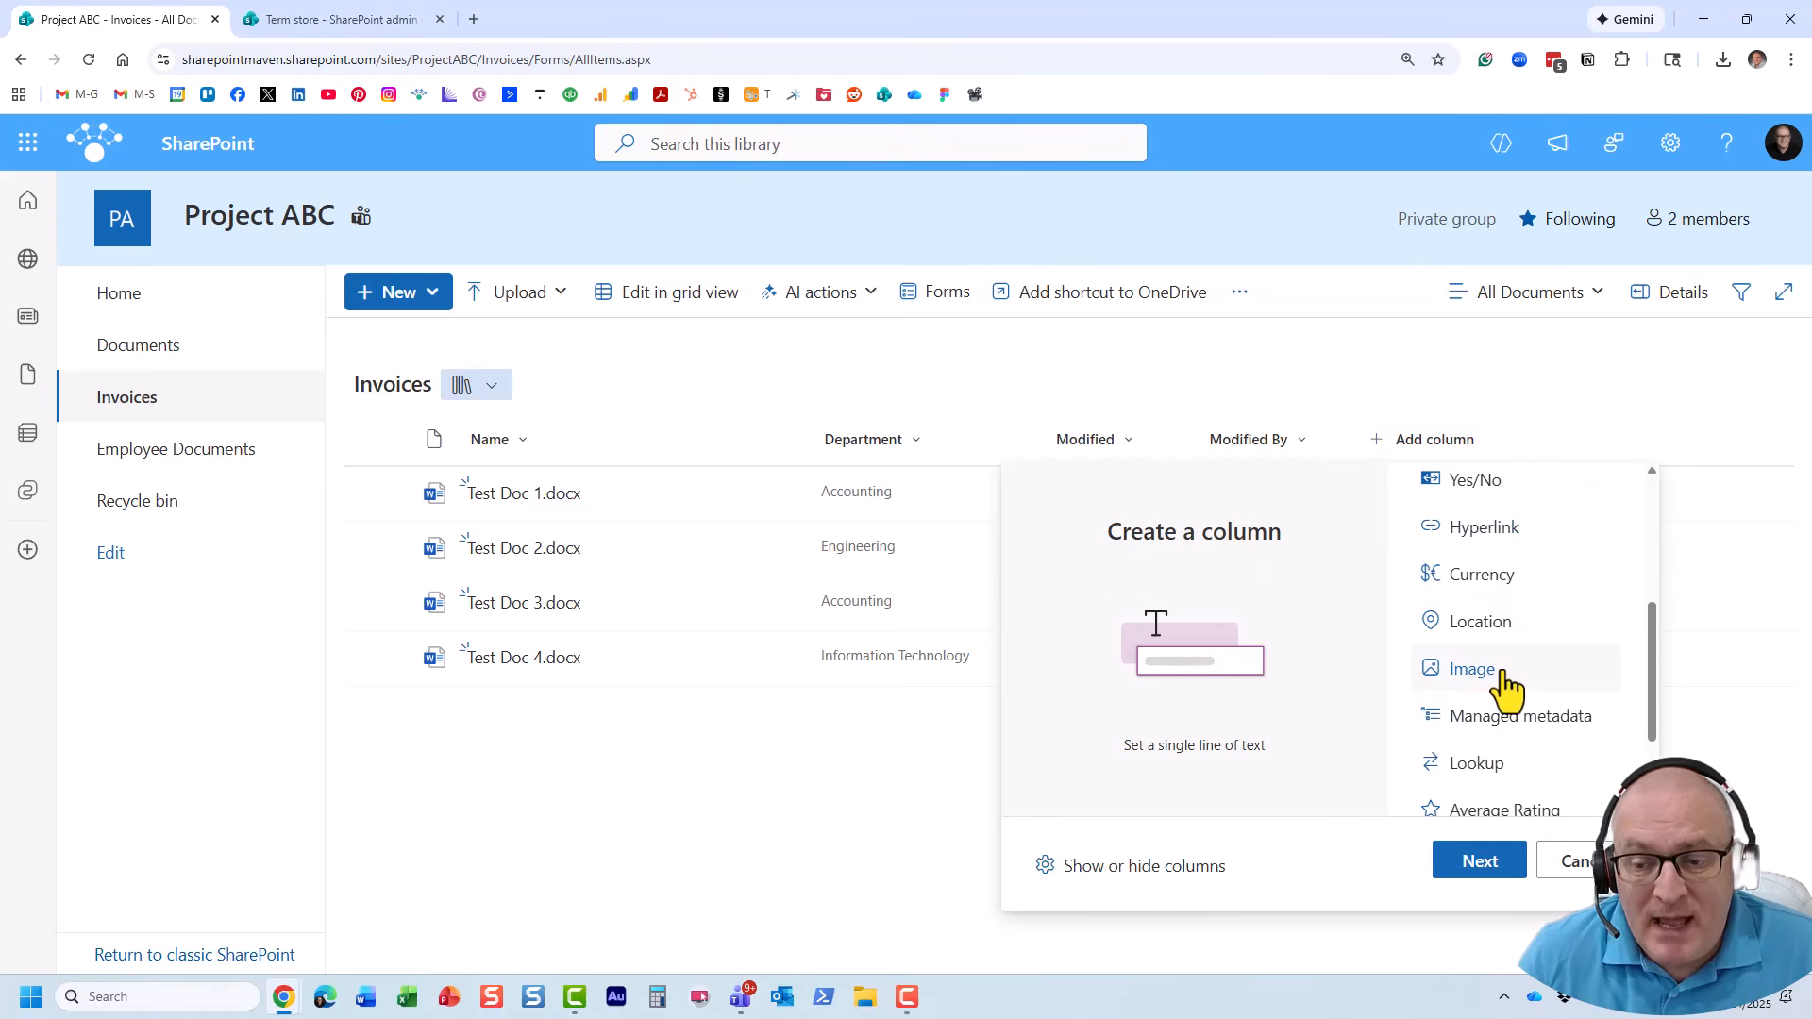
left_click(1521, 729)
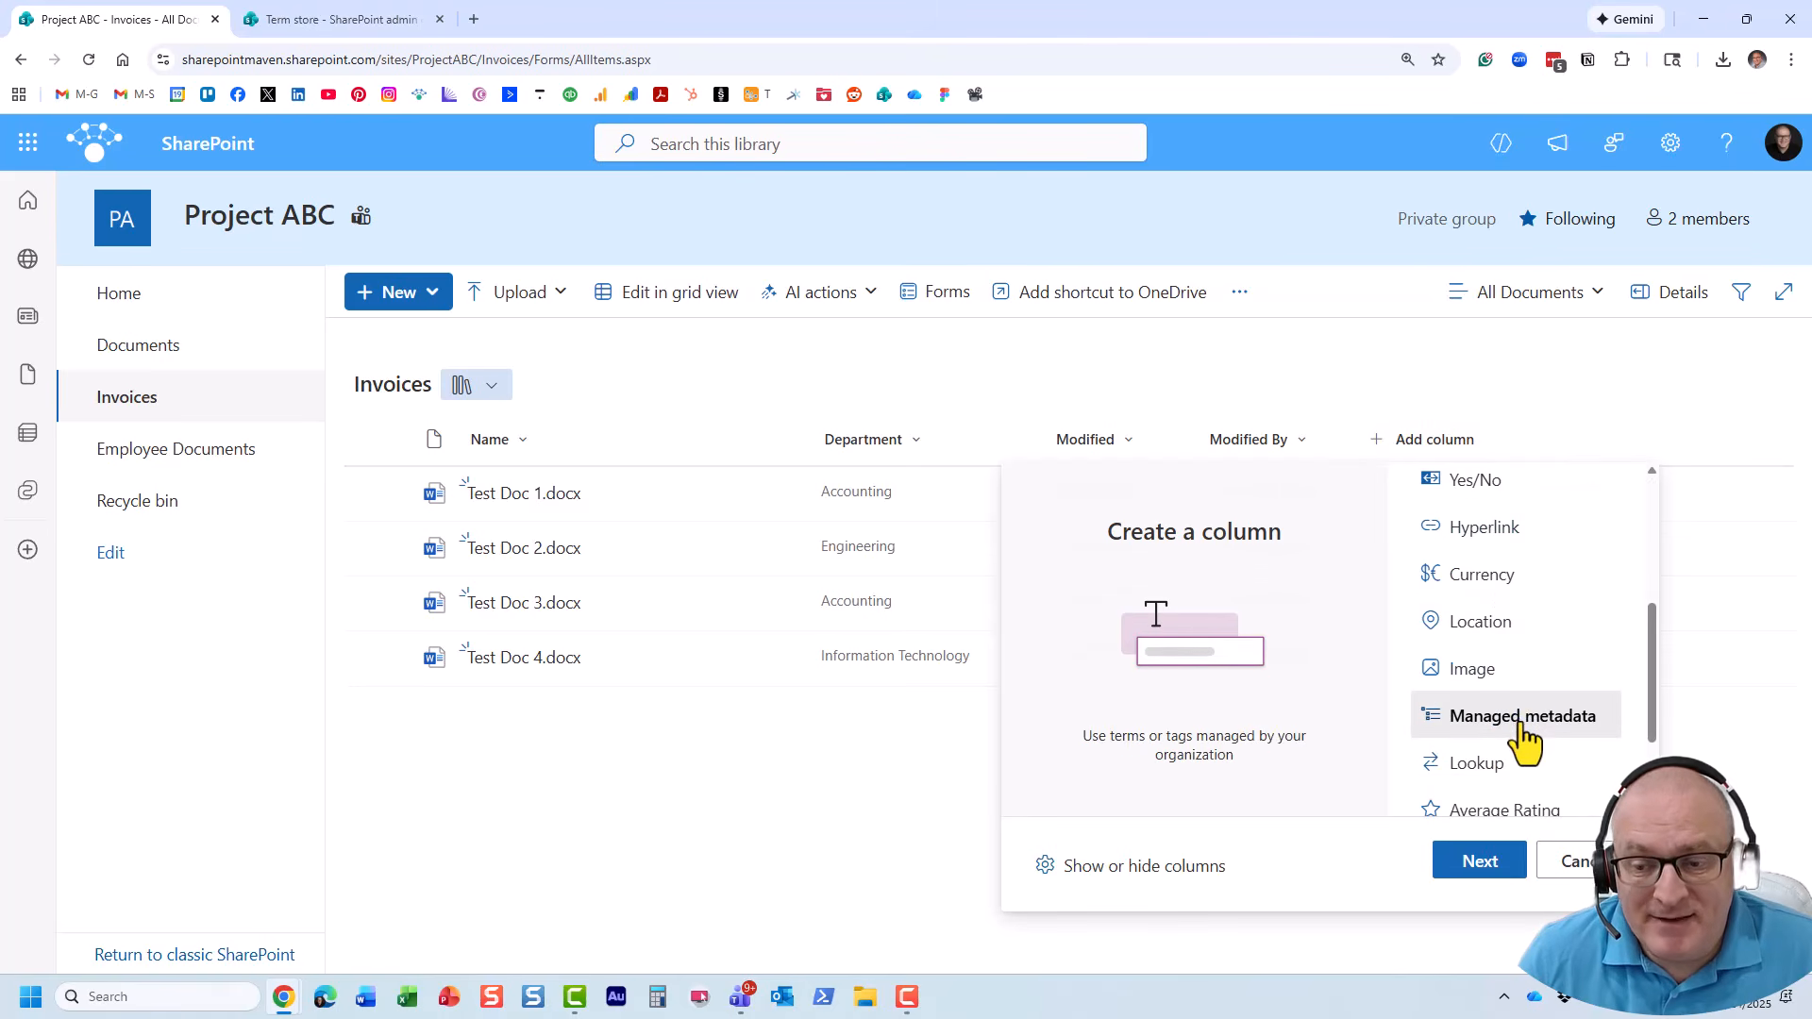
left_click(1482, 861)
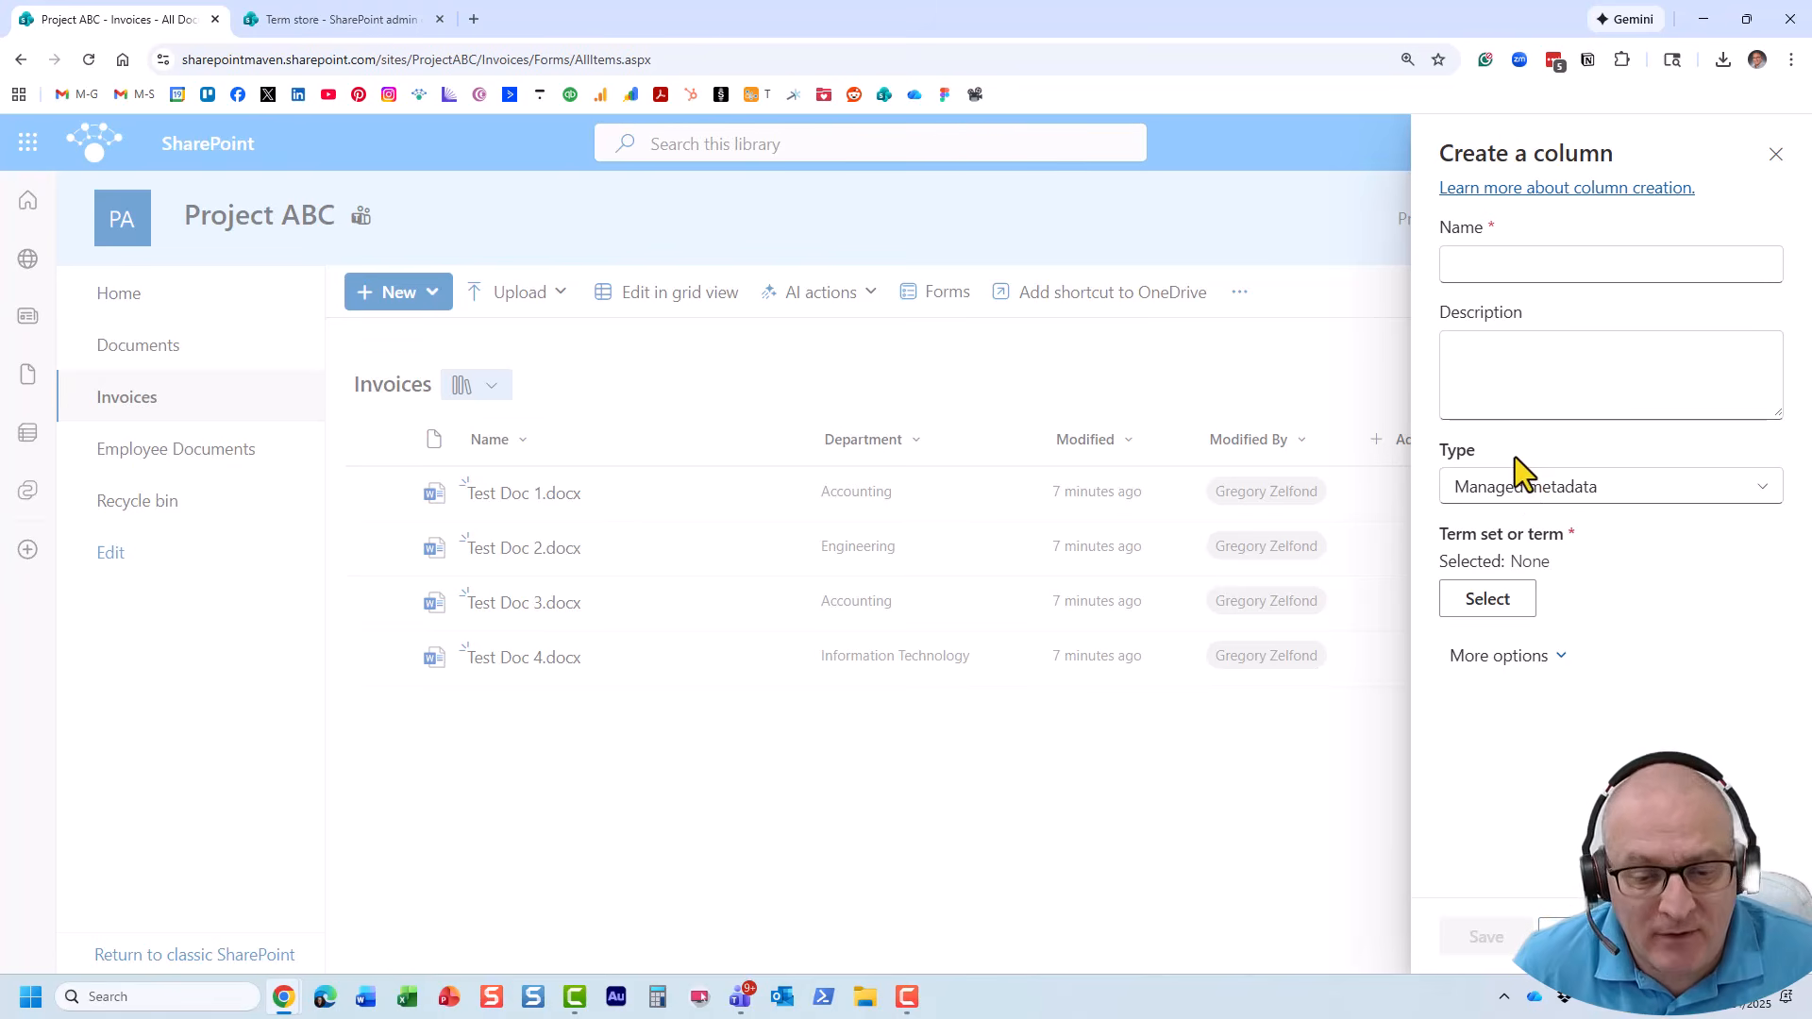
left_click(1516, 485)
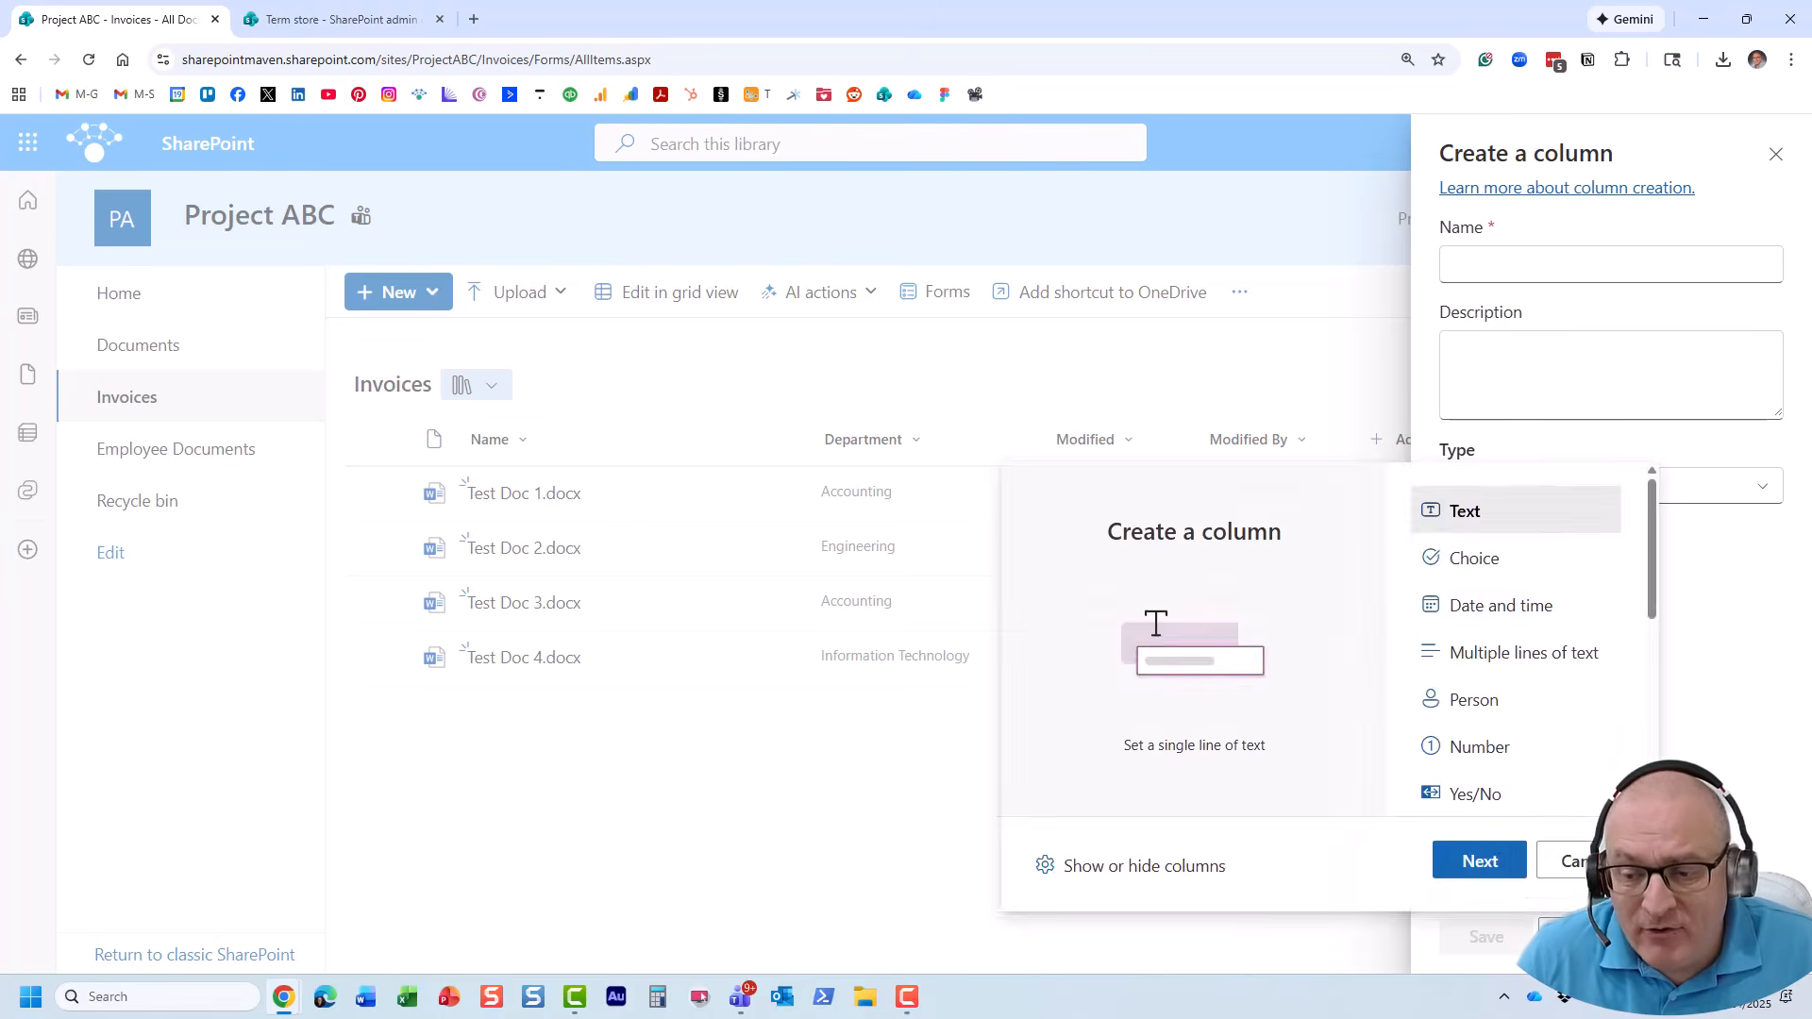
left_click(1600, 861)
left_click(1591, 937)
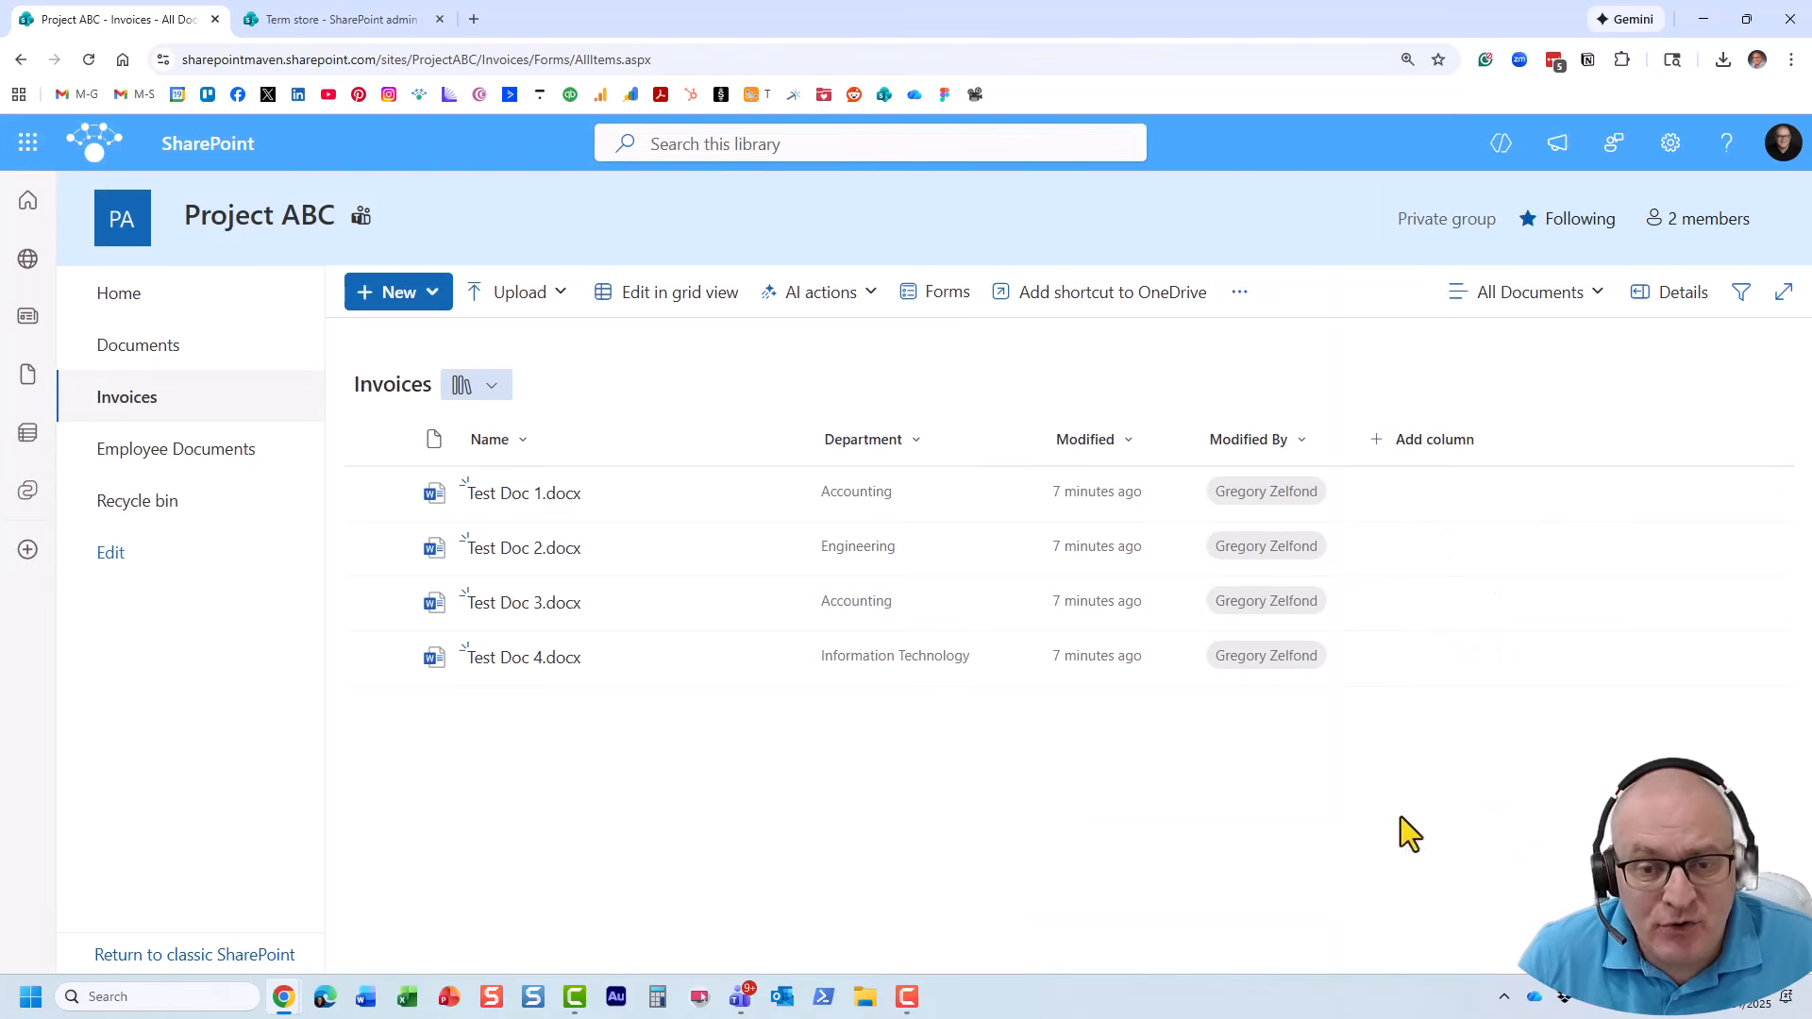
Inspect the Department column's type and term set in its edit settings, and close them without saving.
left_click(904, 443)
mouse_move(977, 661)
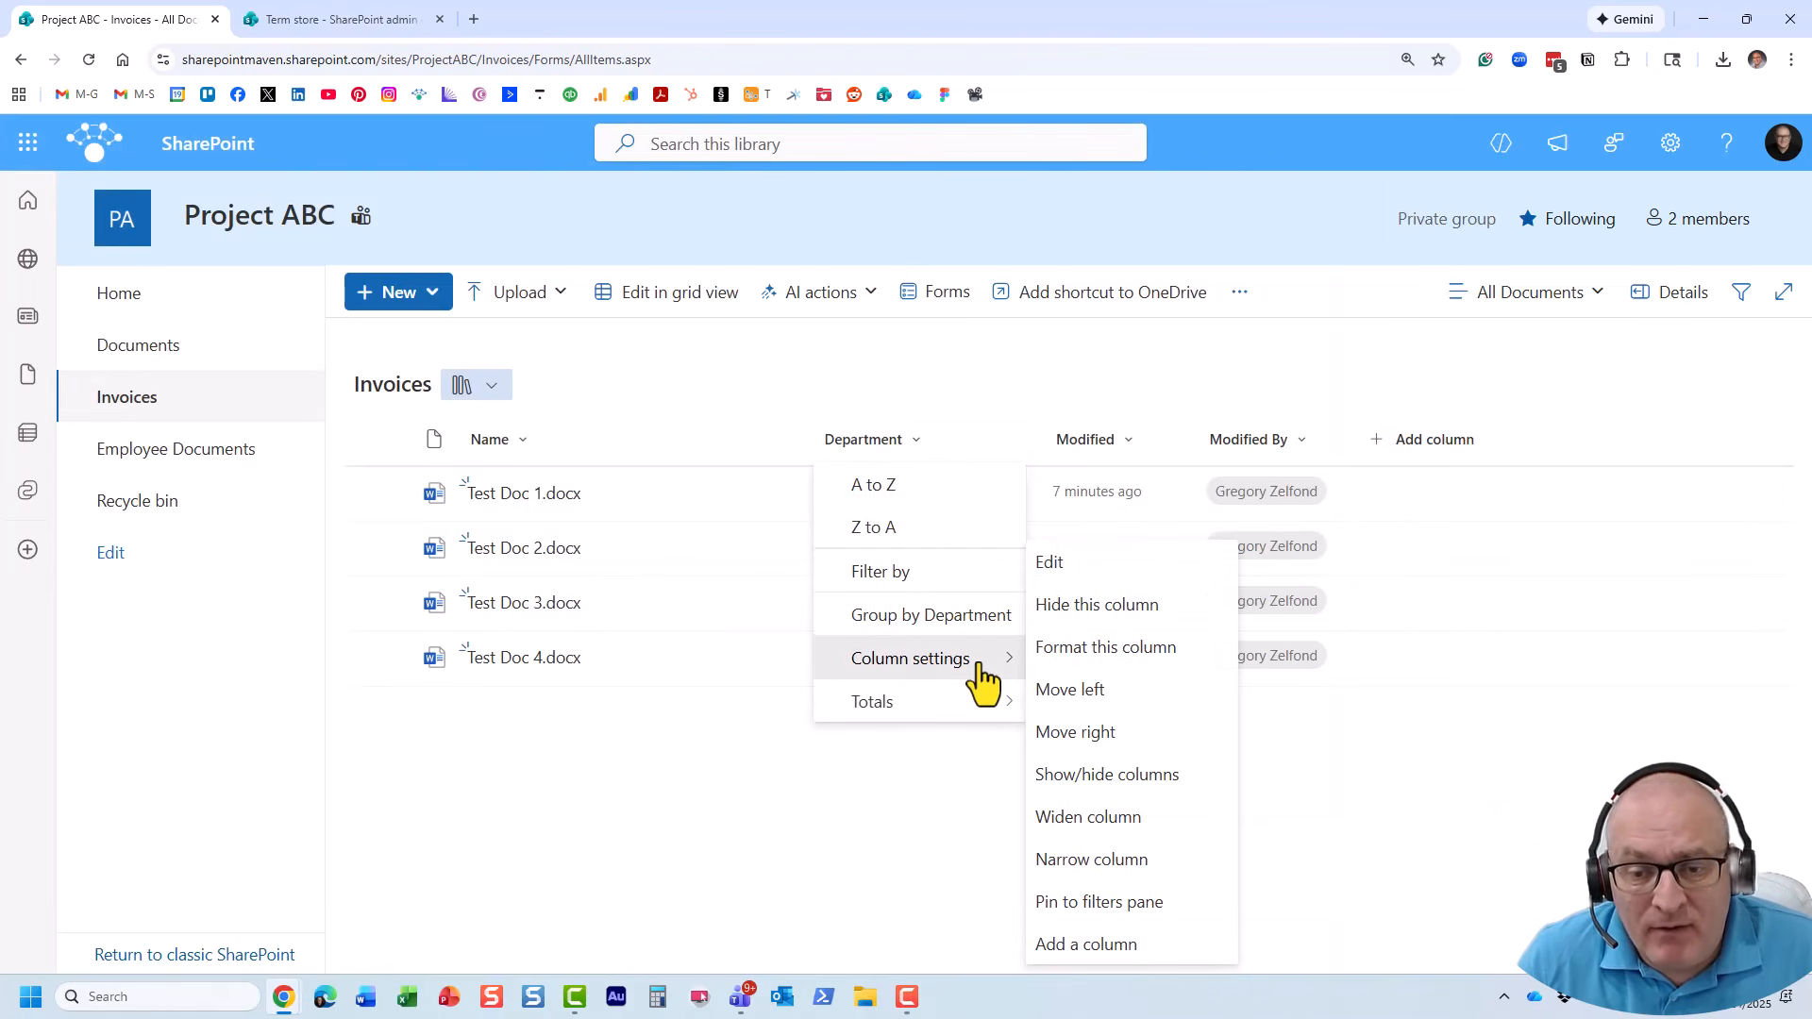
left_click(1076, 565)
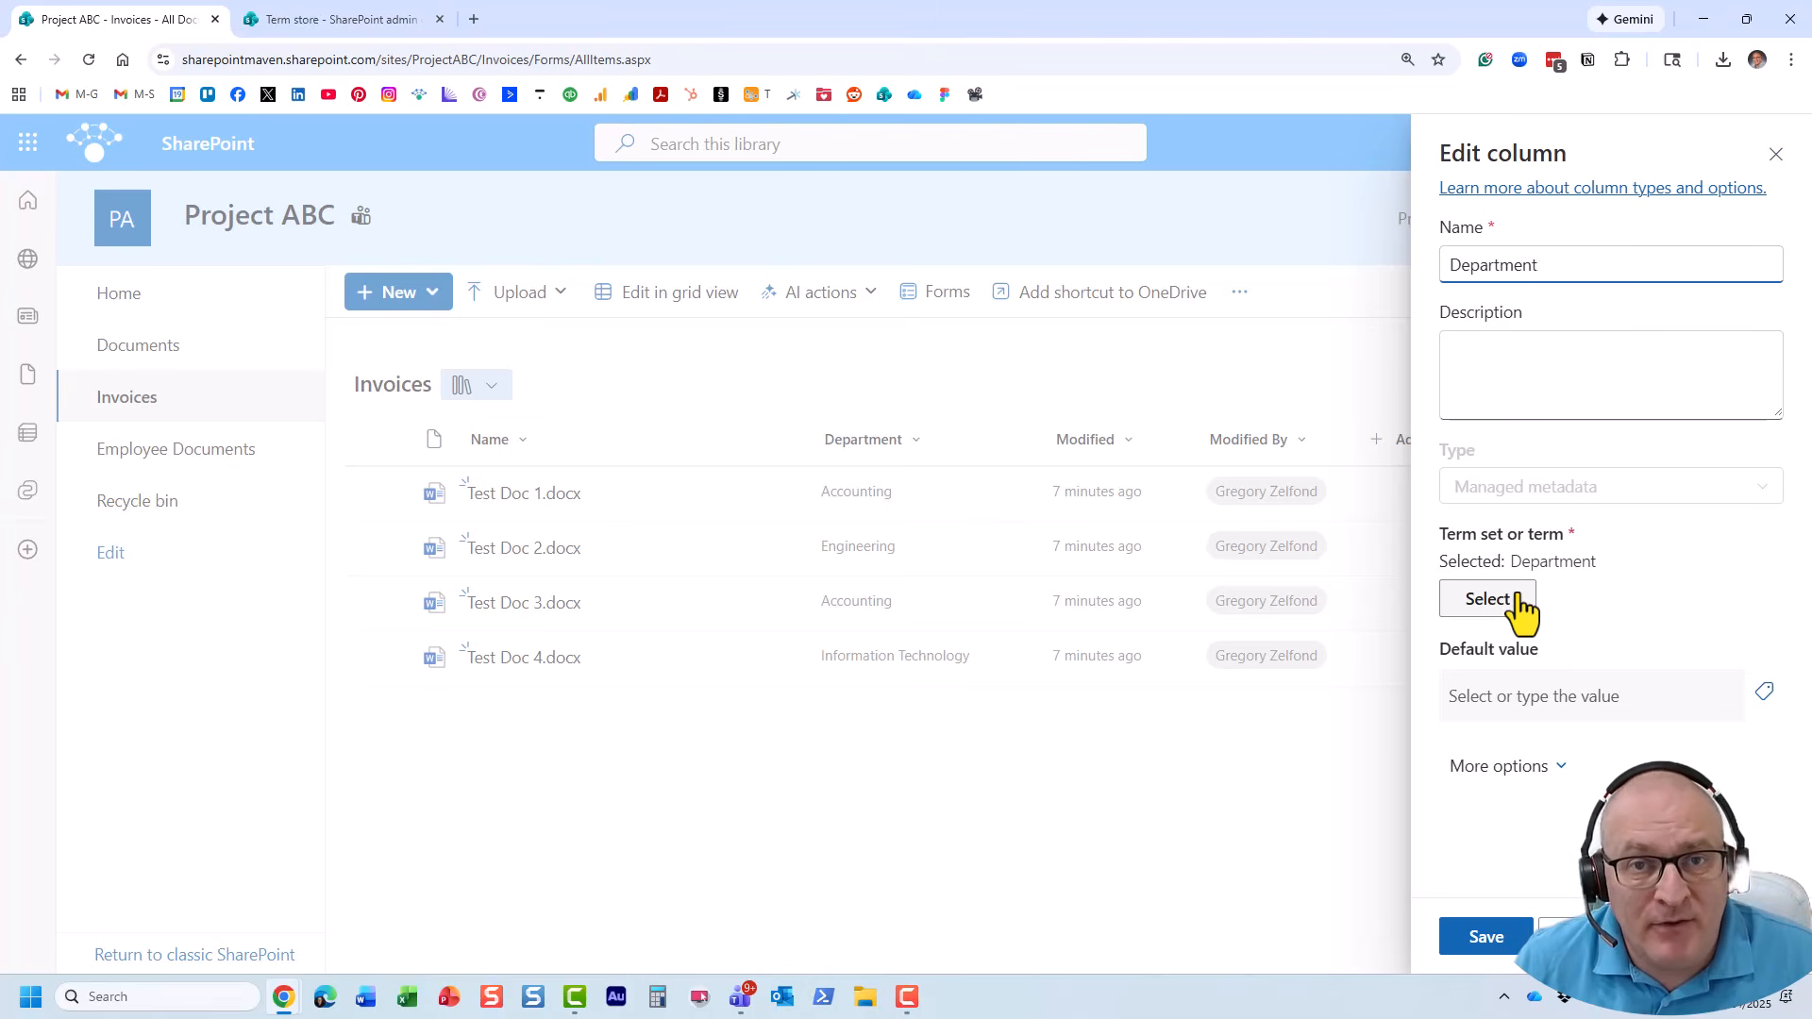
left_click(1588, 936)
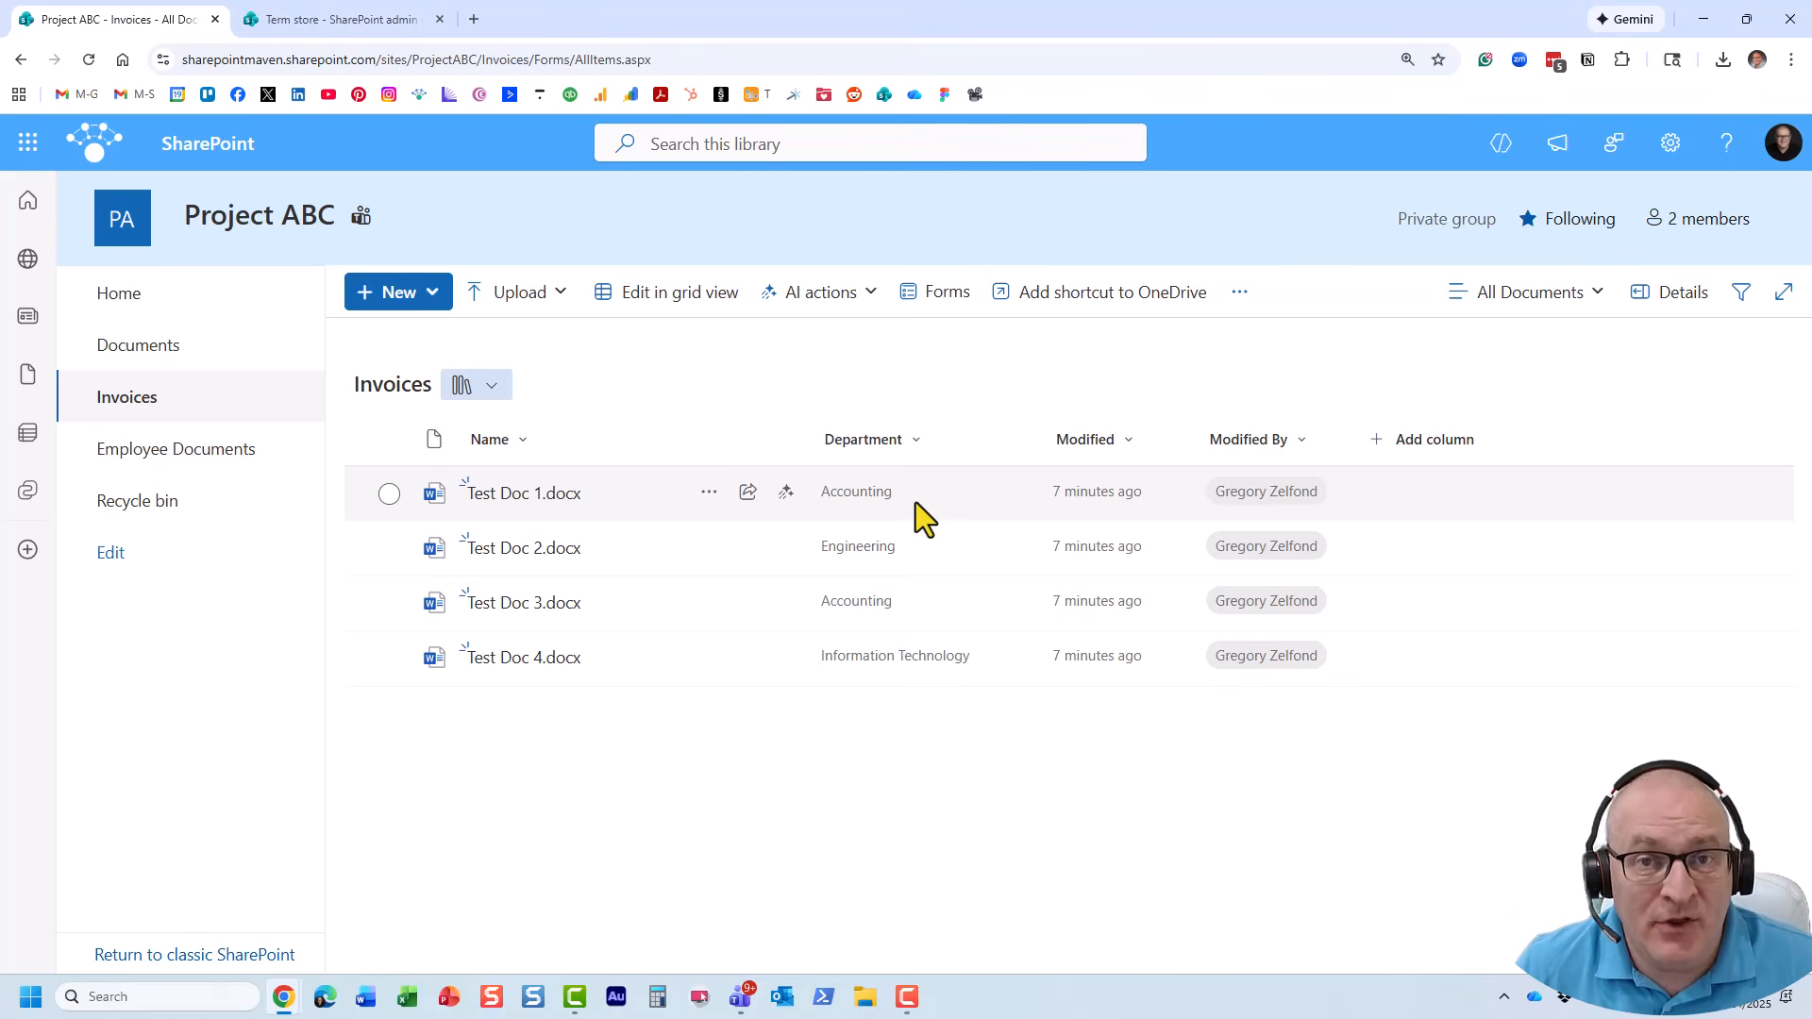
left_click(1792, 158)
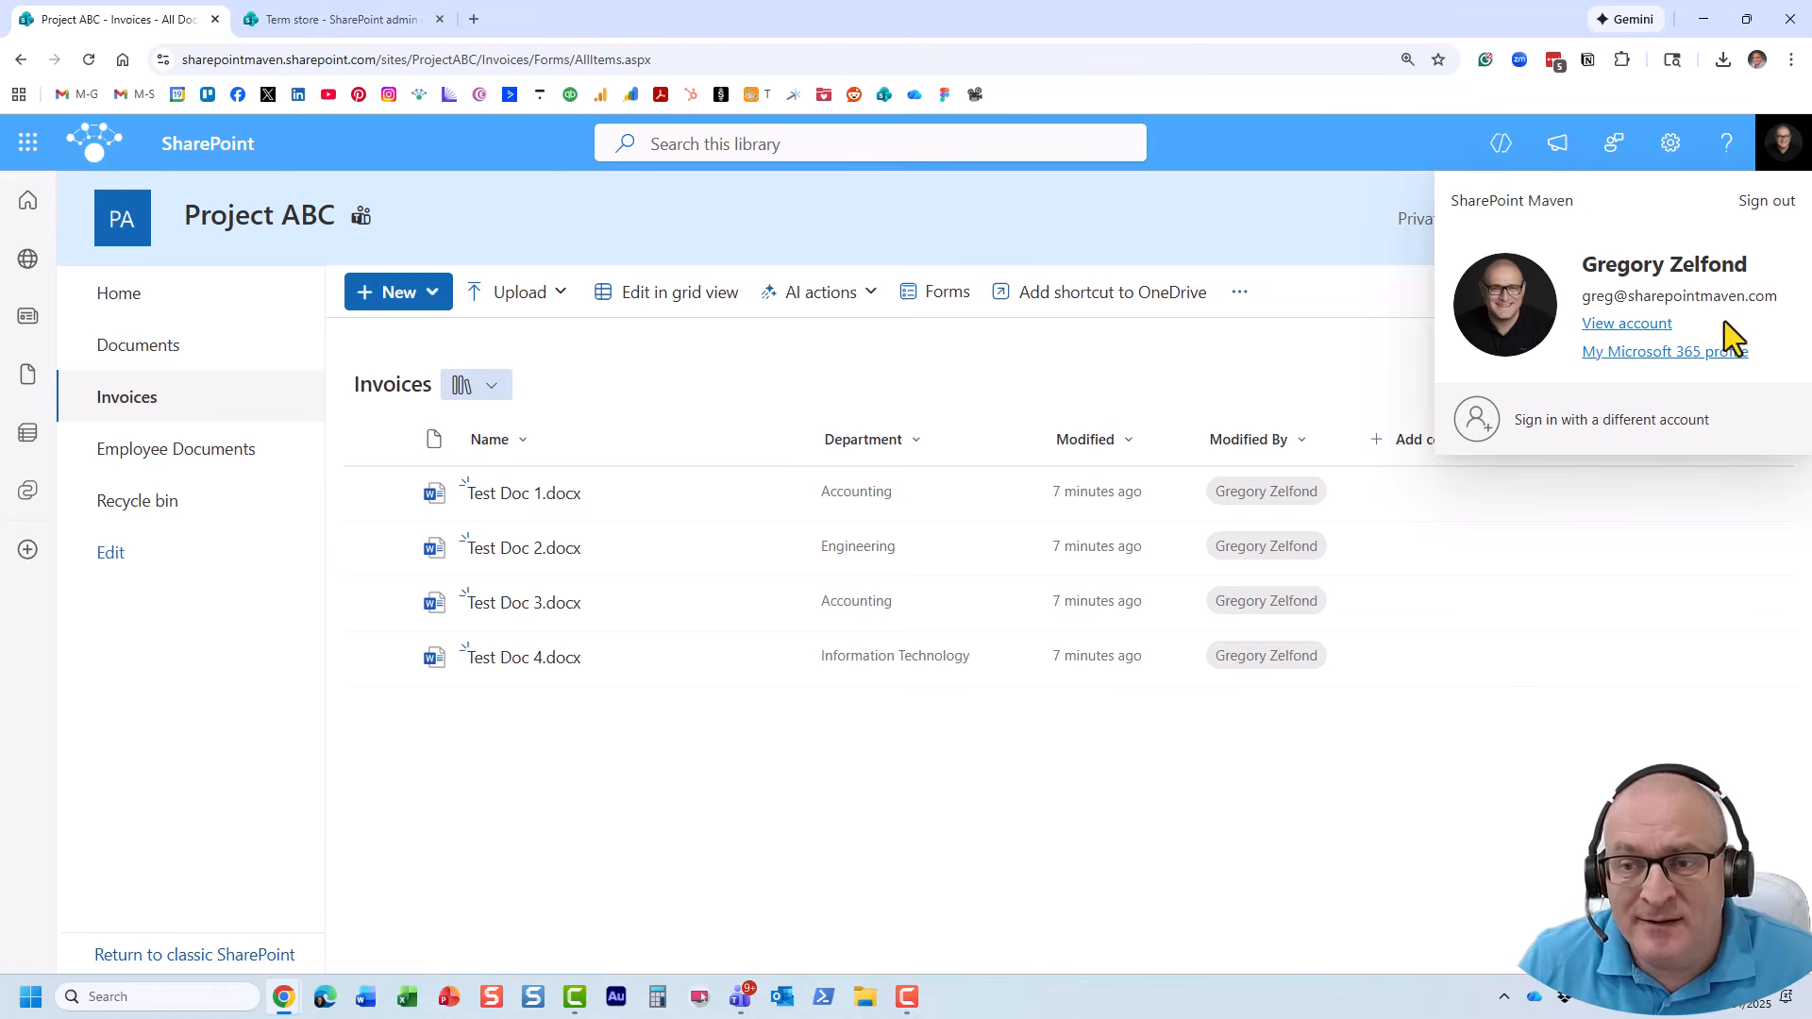
left_click(1357, 157)
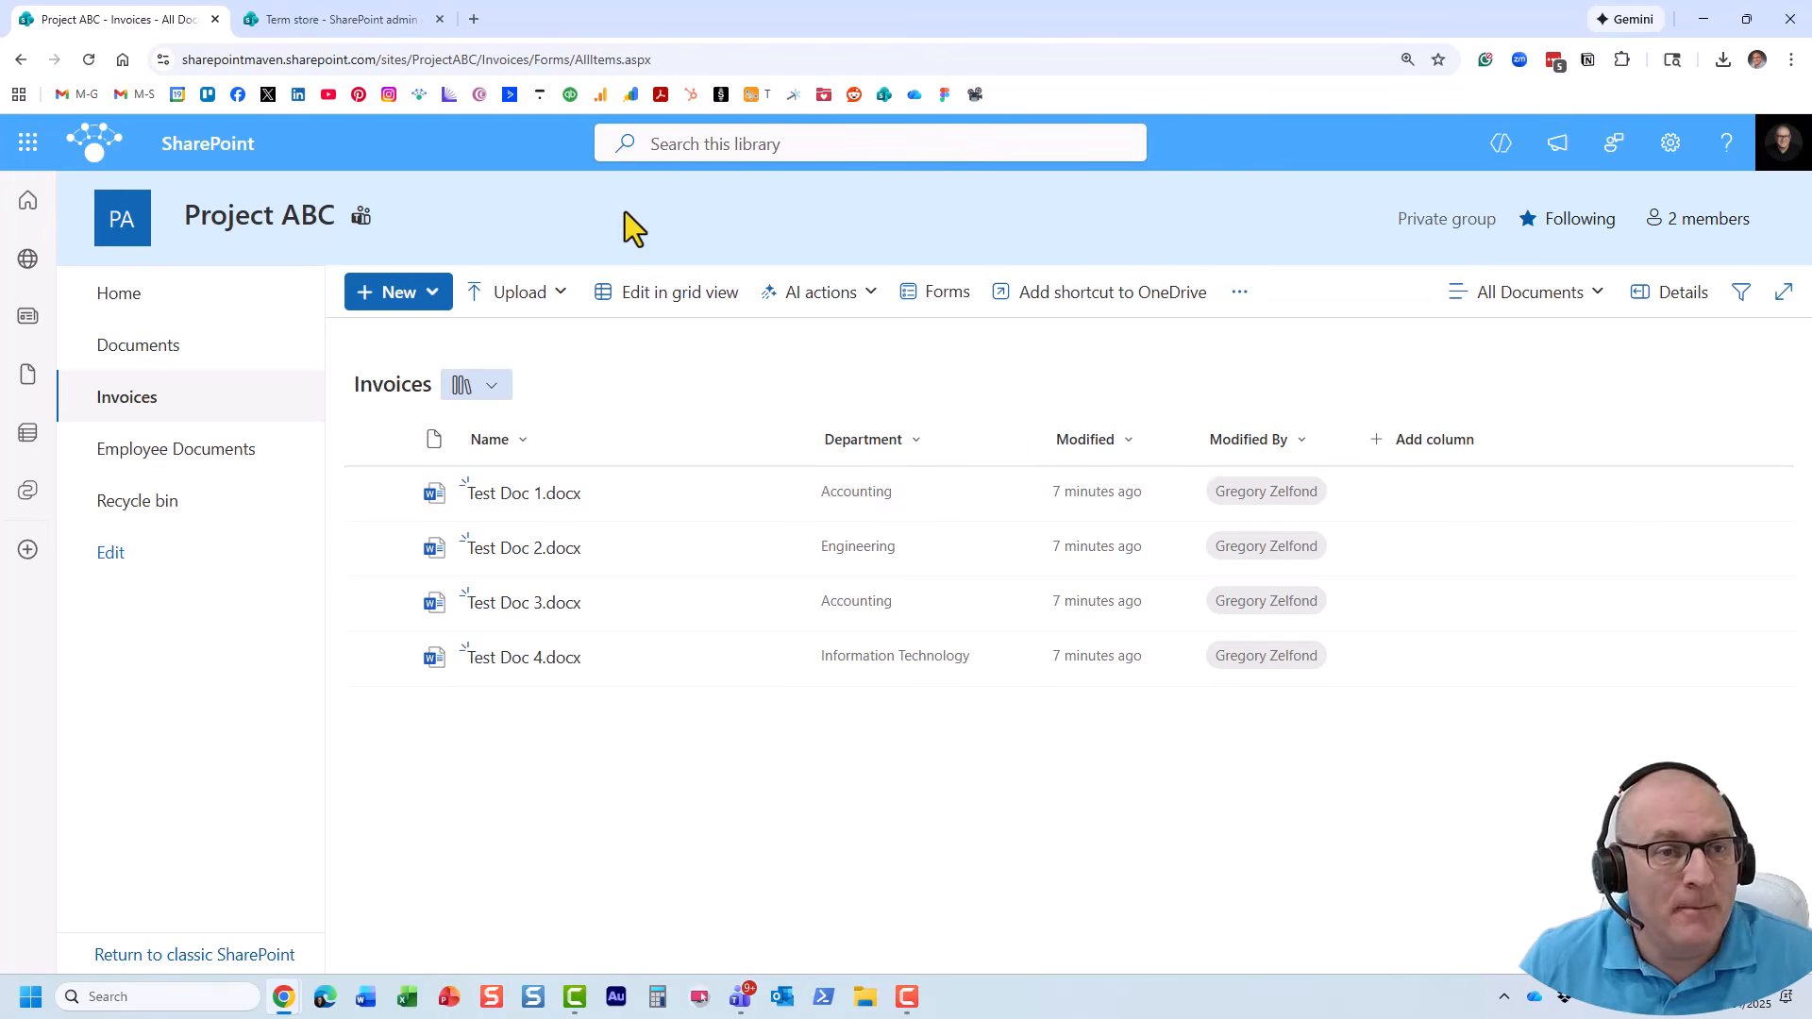
Switch to the term store in the SharePoint admin center and add Spanish as a working language.
left_click(341, 21)
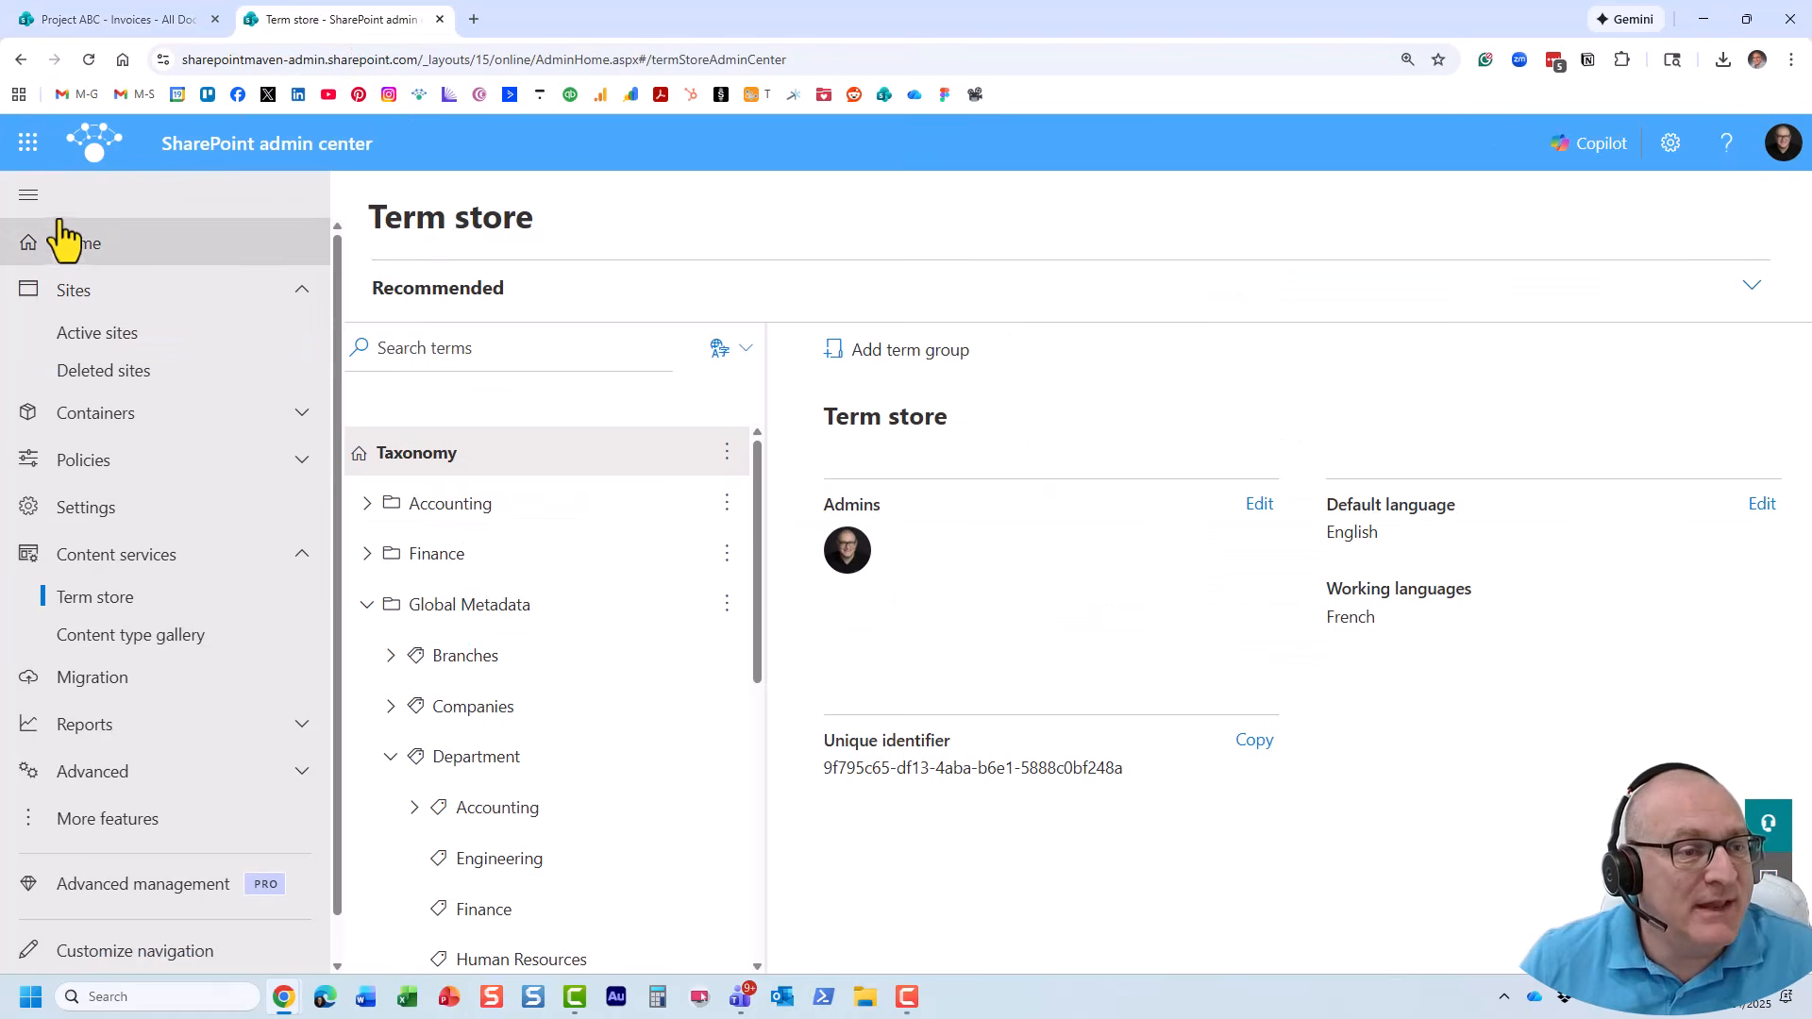
left_click(29, 143)
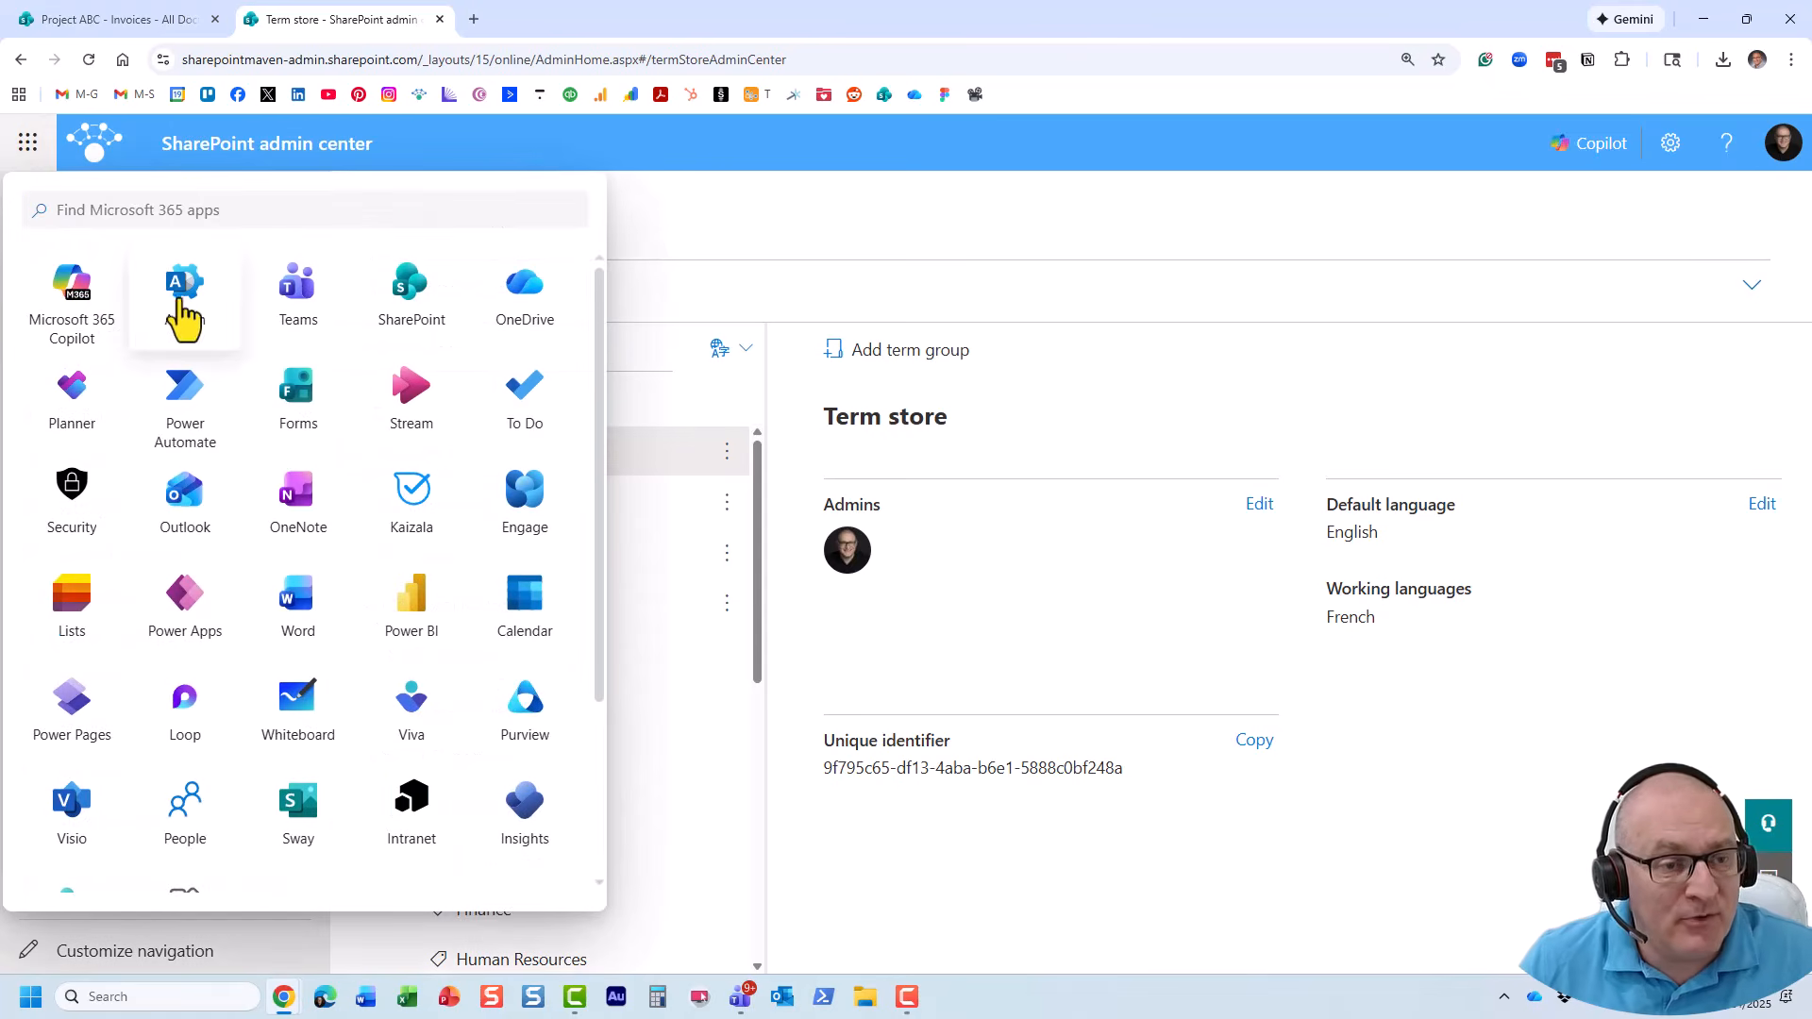
left_click(978, 232)
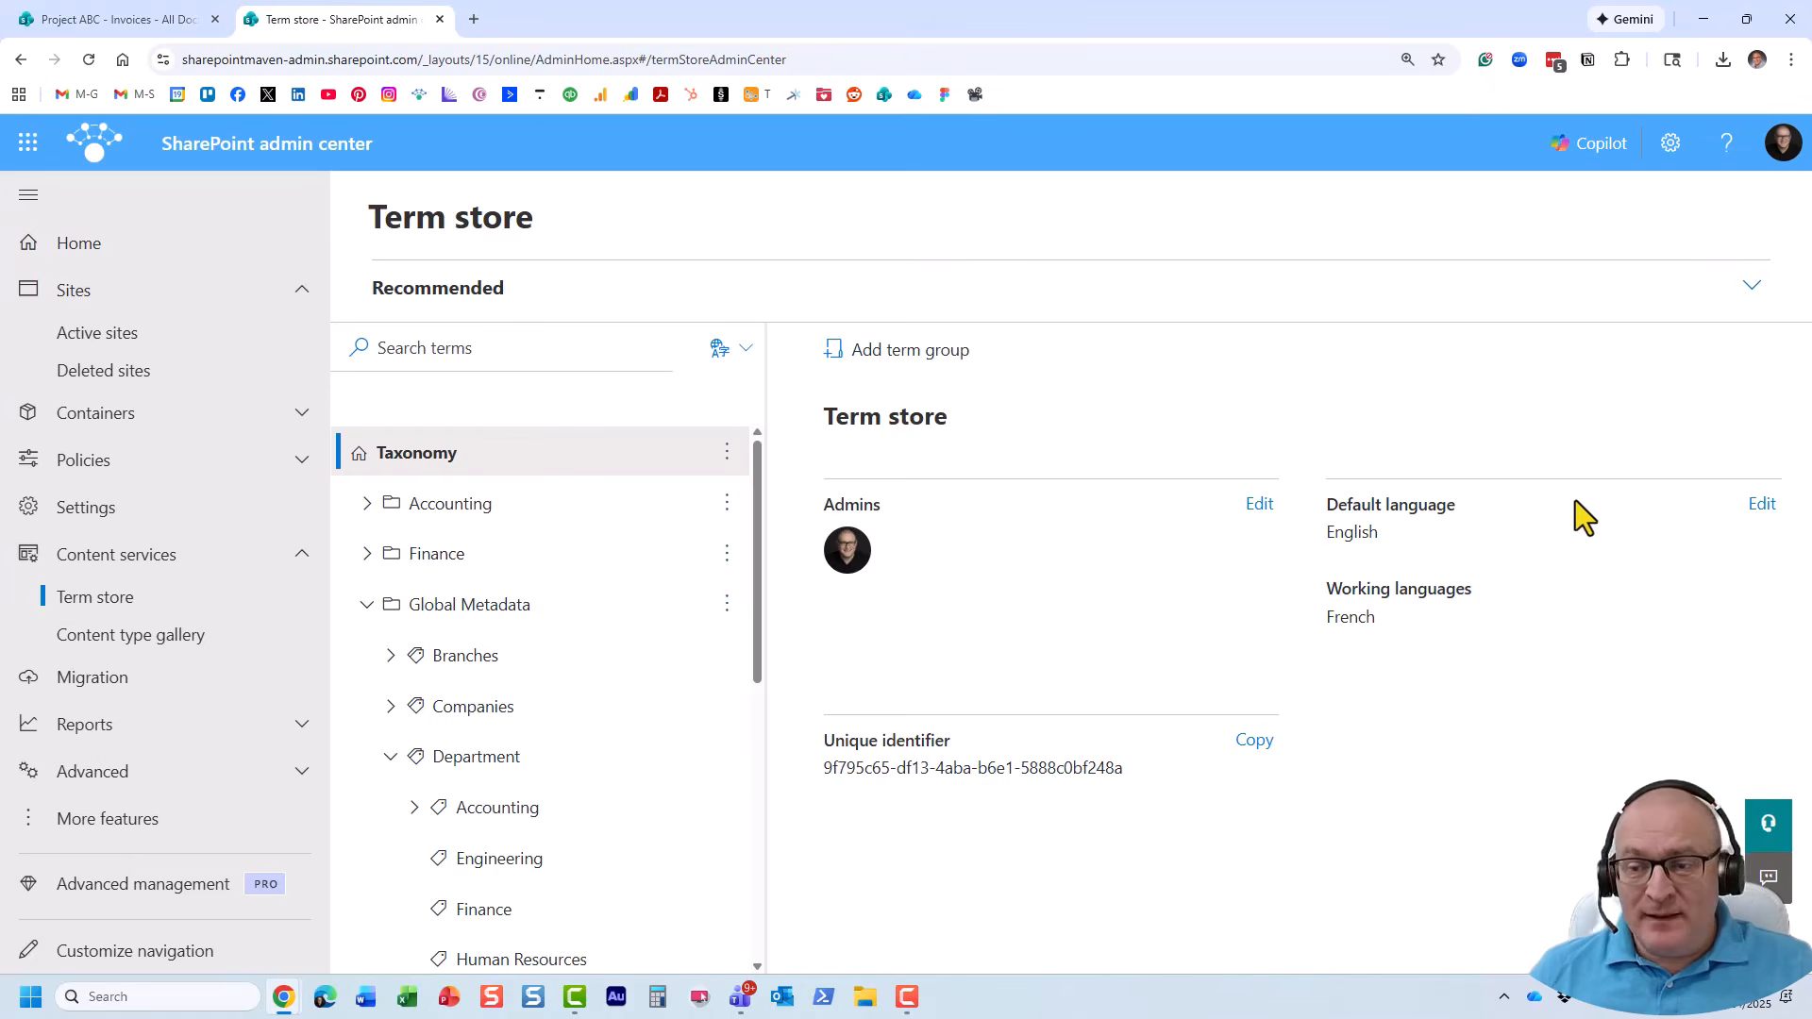
left_click(1761, 508)
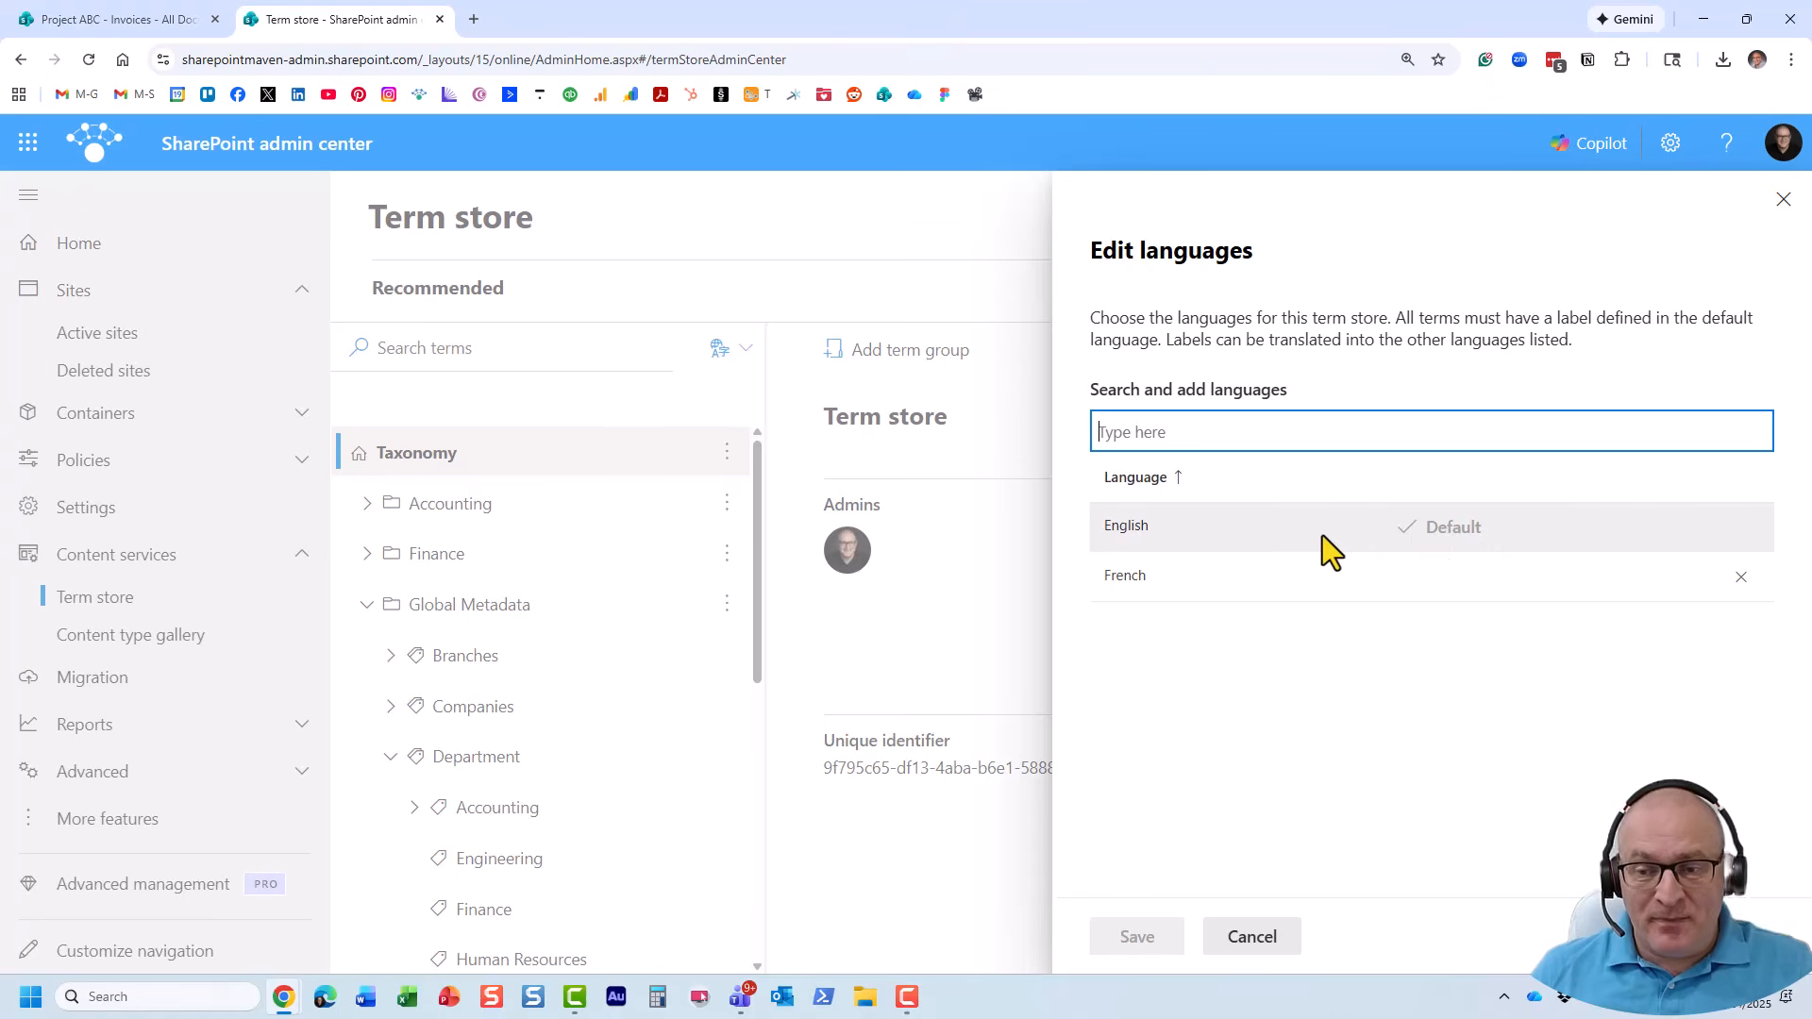
mouse_move(1182, 574)
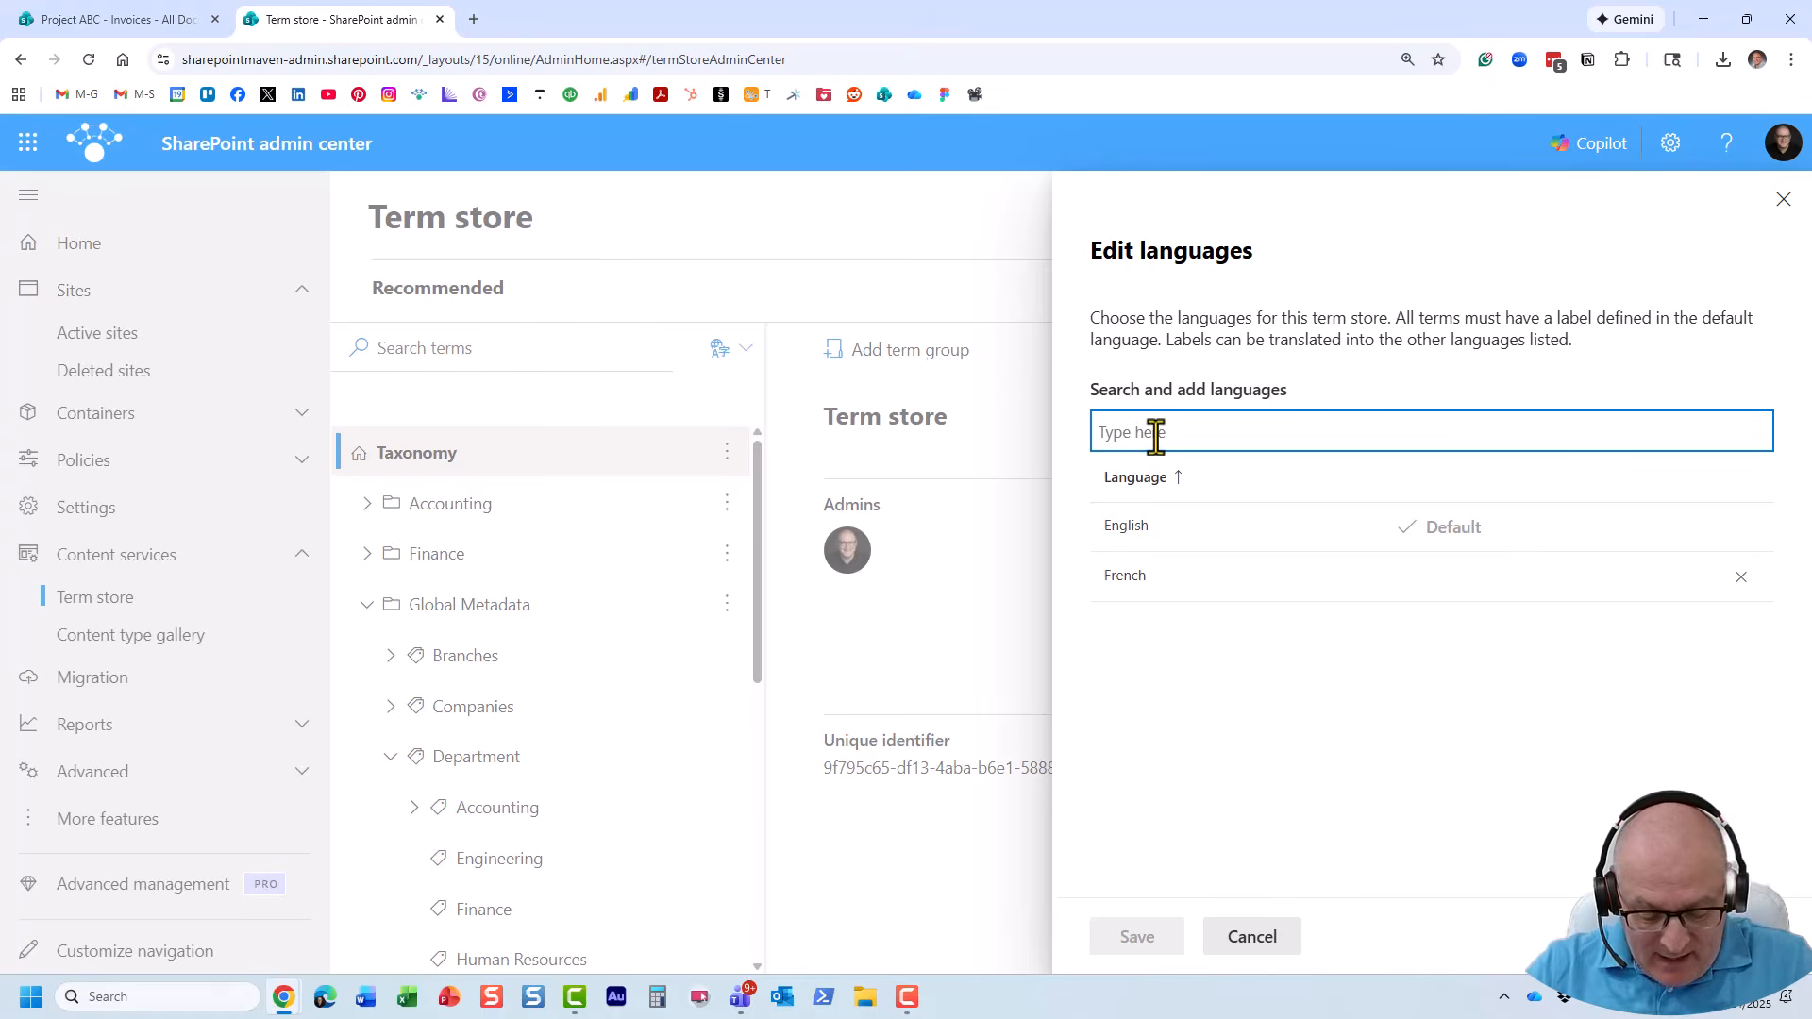
type("Spanish")
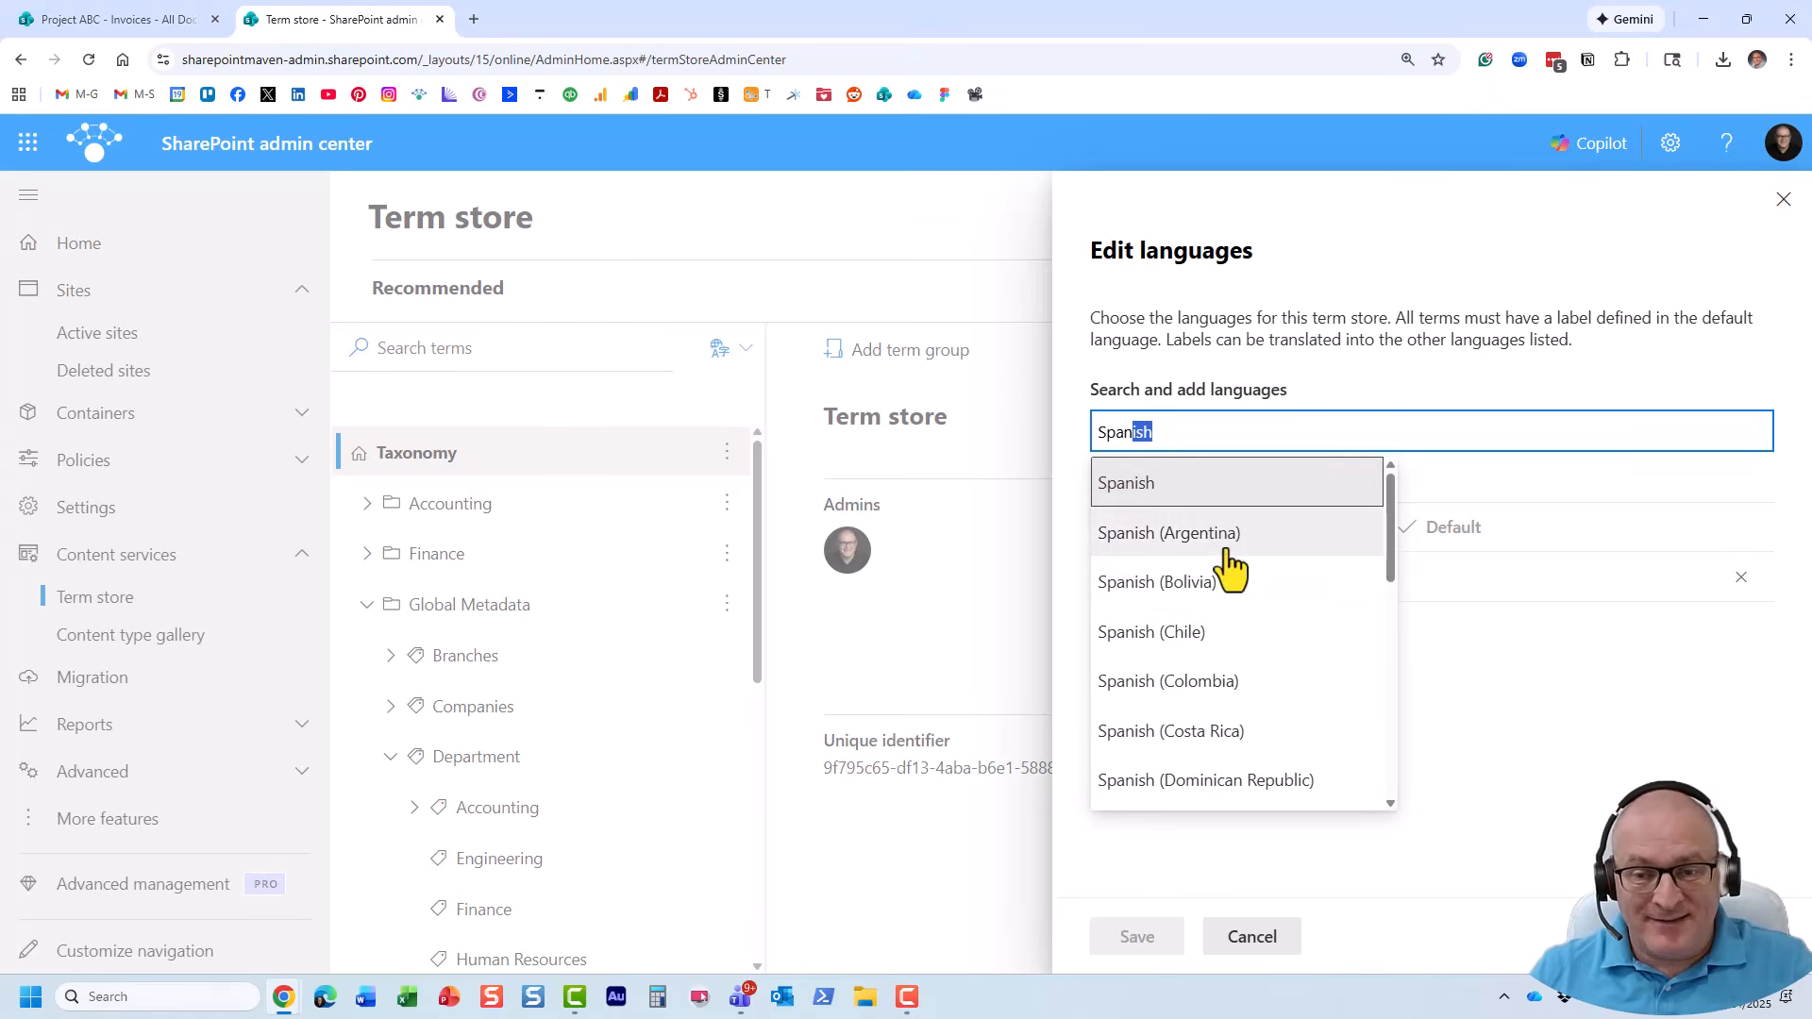
left_click(1180, 493)
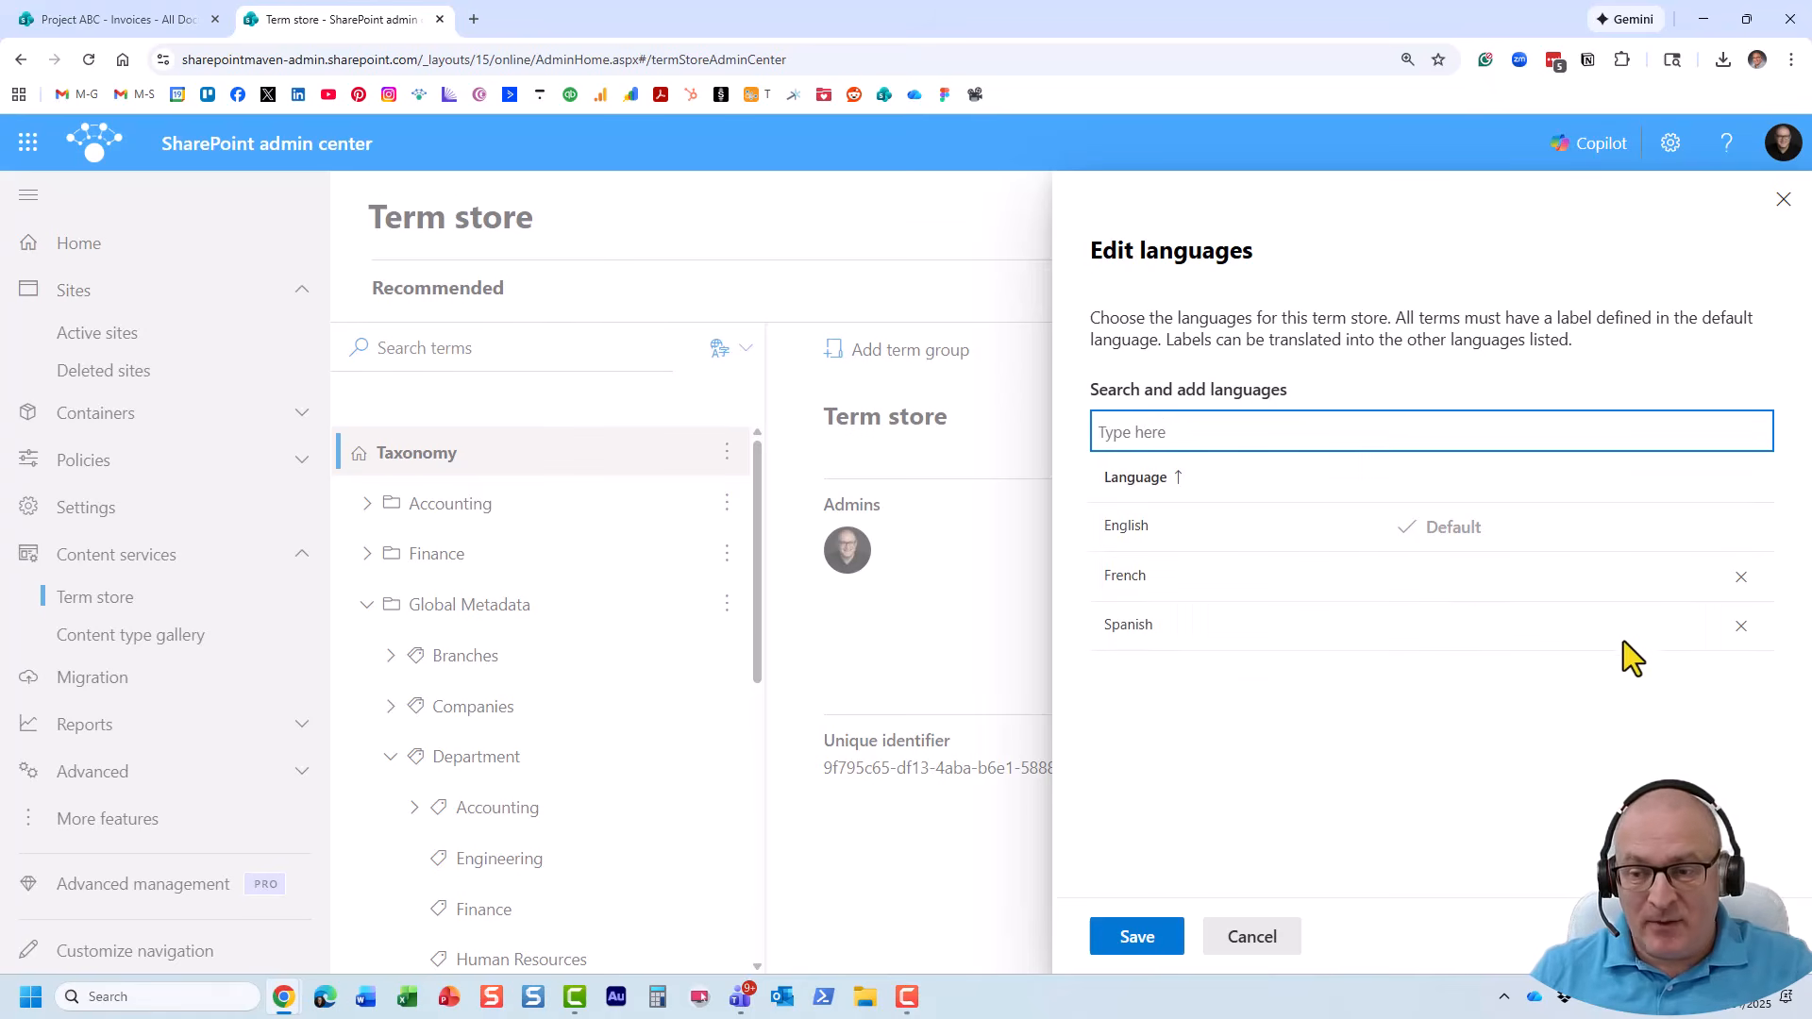
left_click(1152, 938)
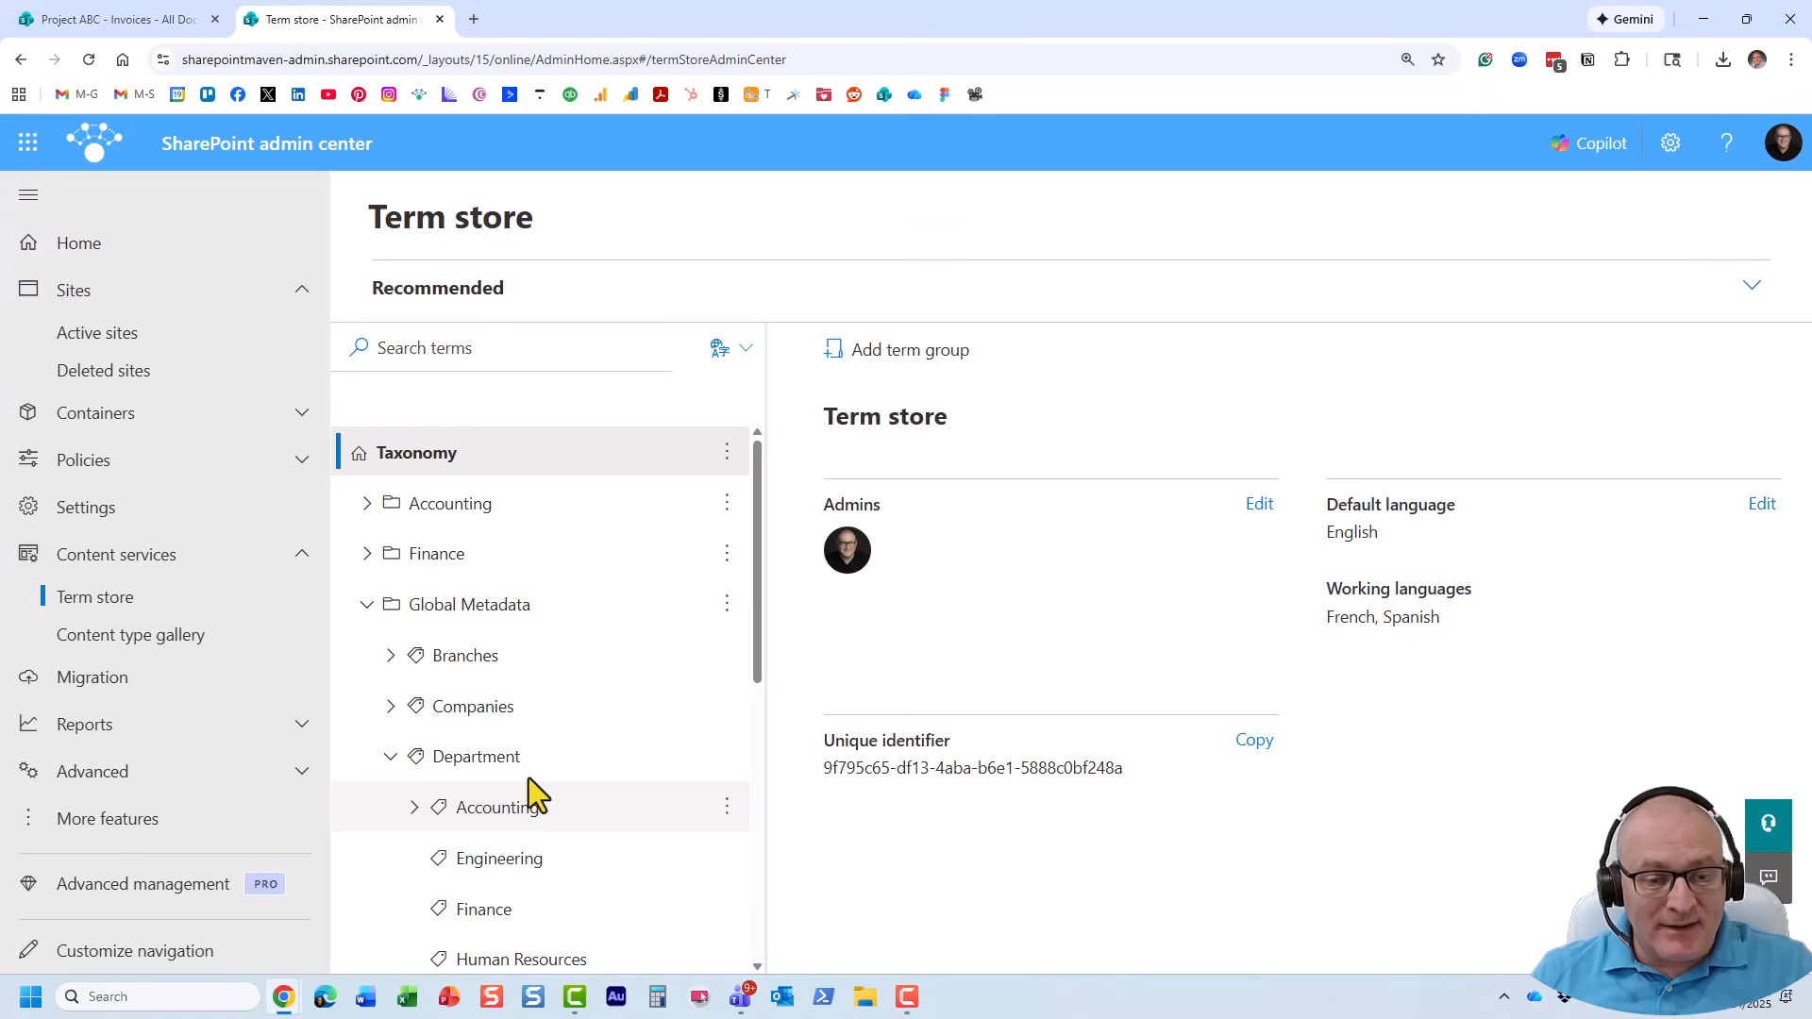
Review the translations of the Accounting term under Department, and view the form for adding a Spanish translation without saving one.
scroll(453, 710, "down", 2)
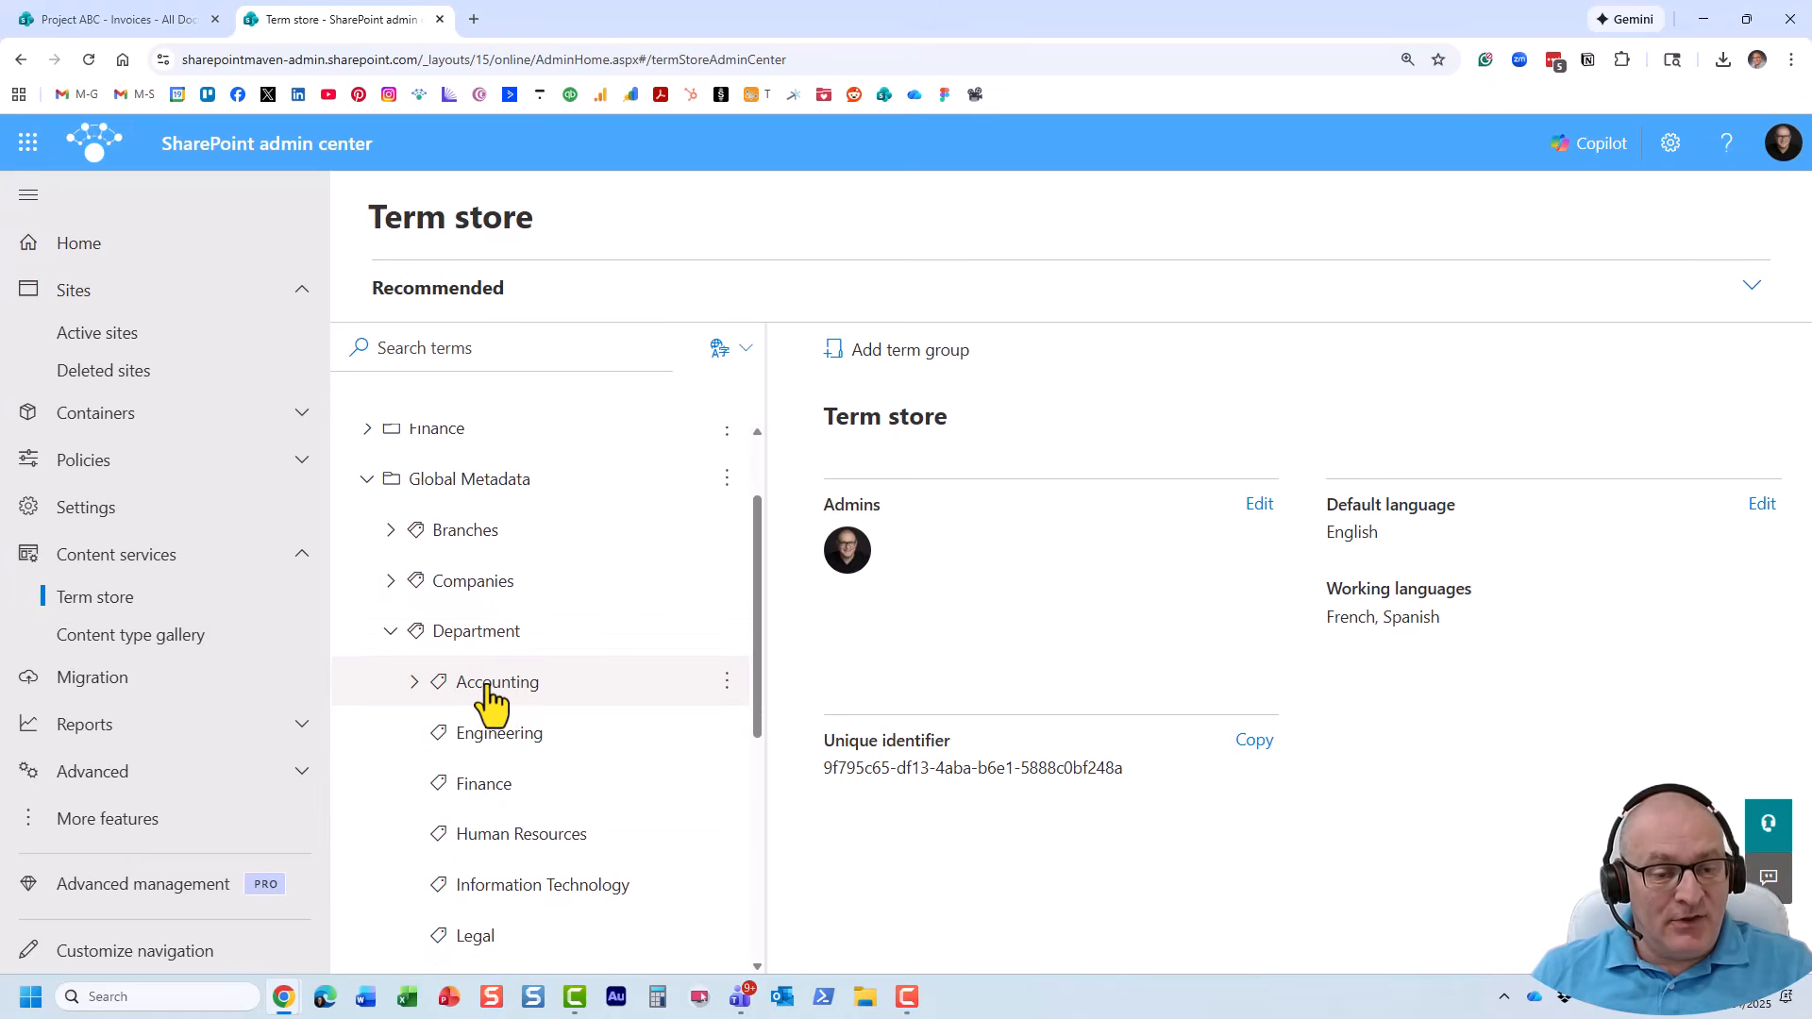
left_click(491, 694)
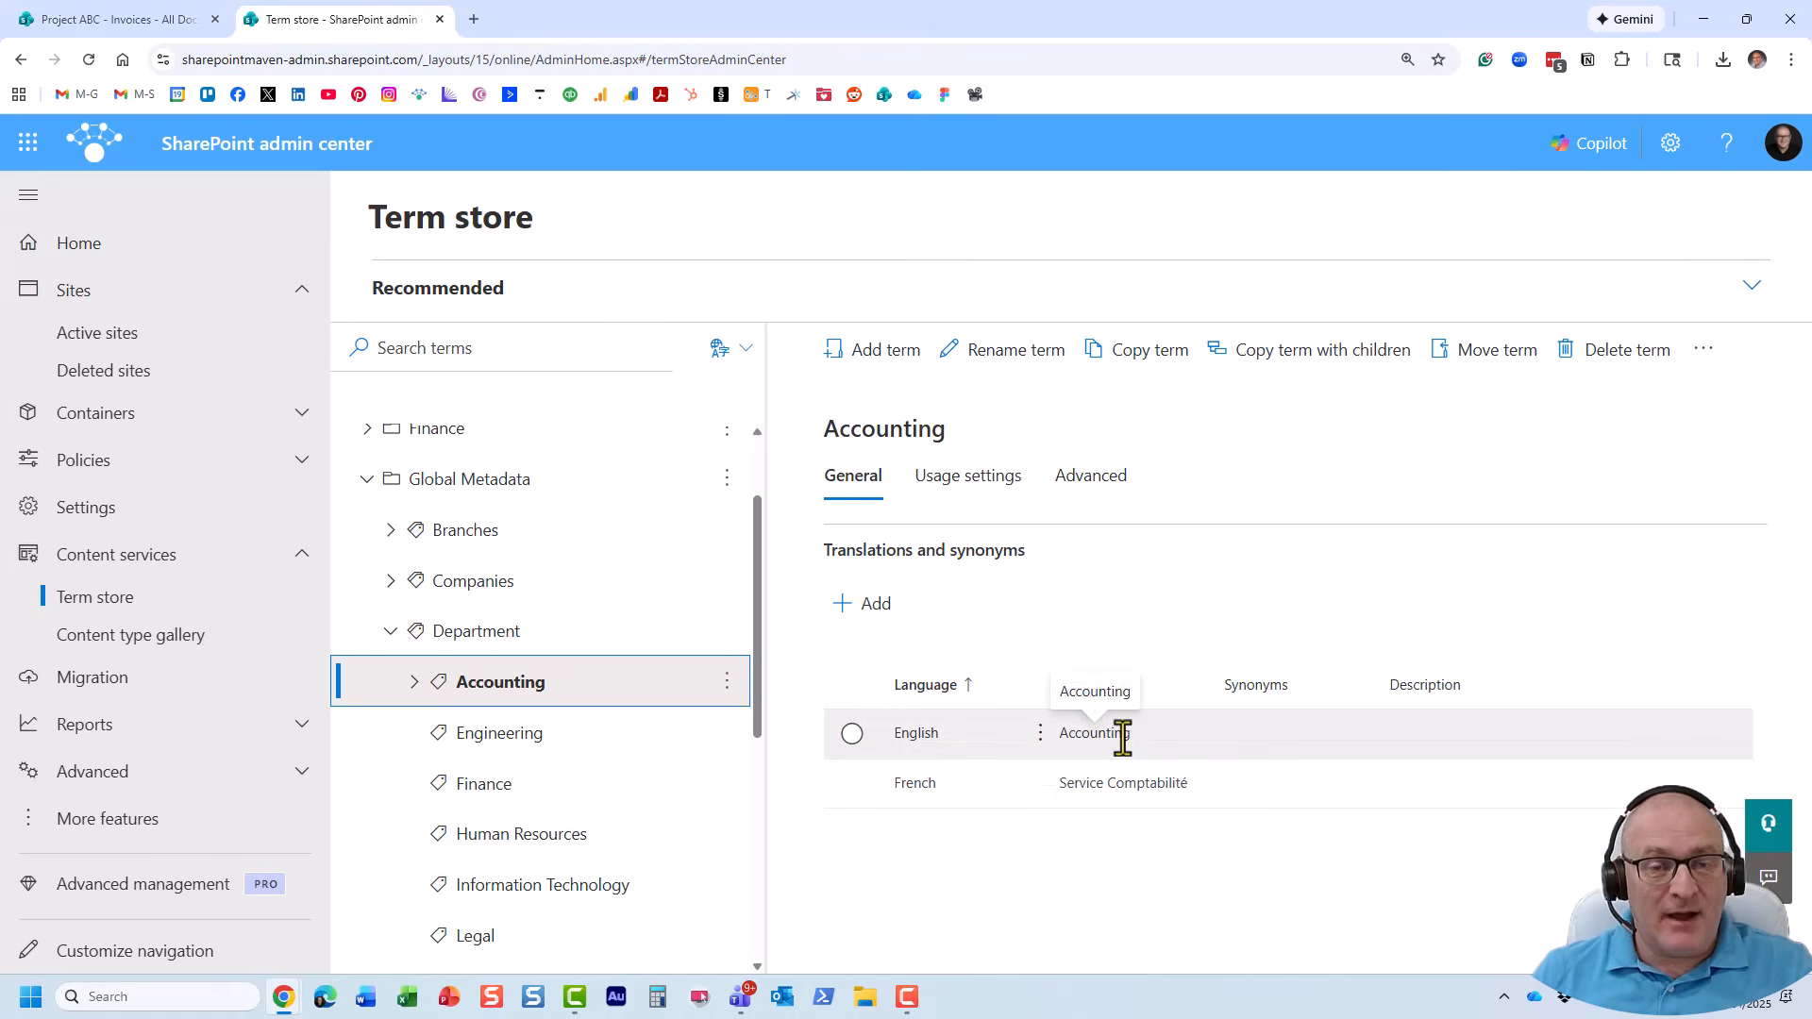
left_click(866, 609)
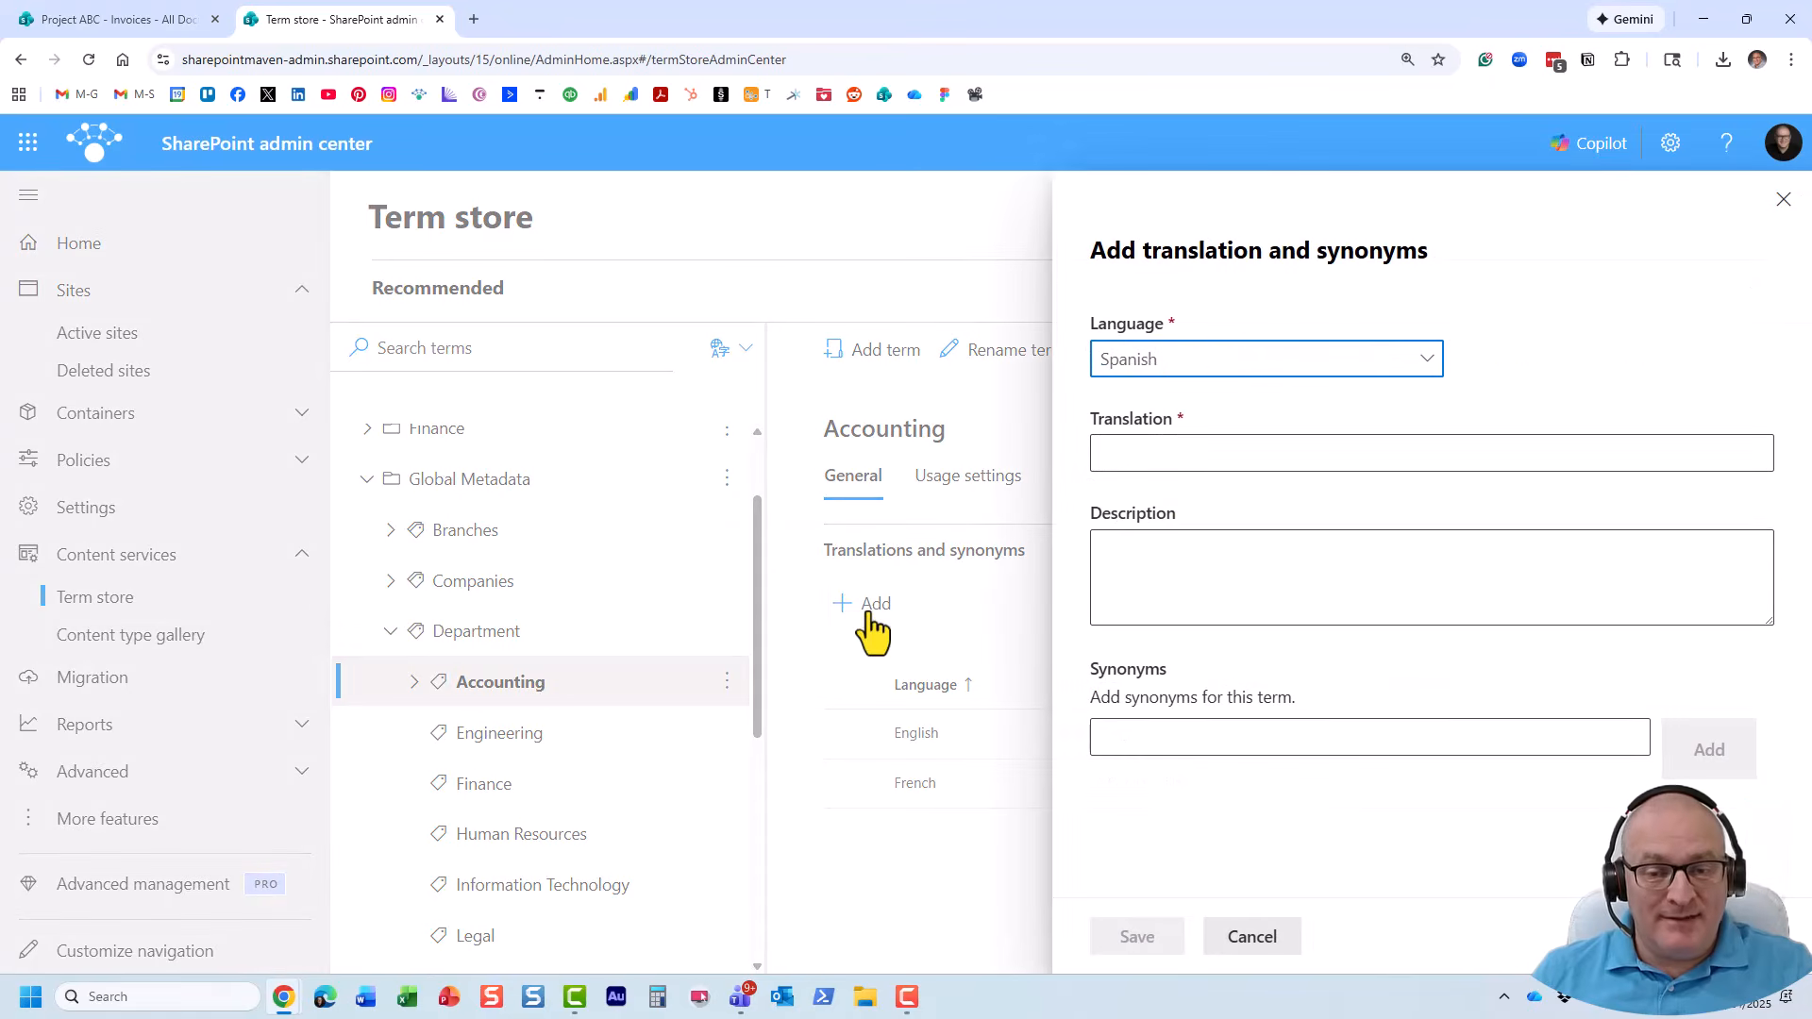
left_click(1252, 368)
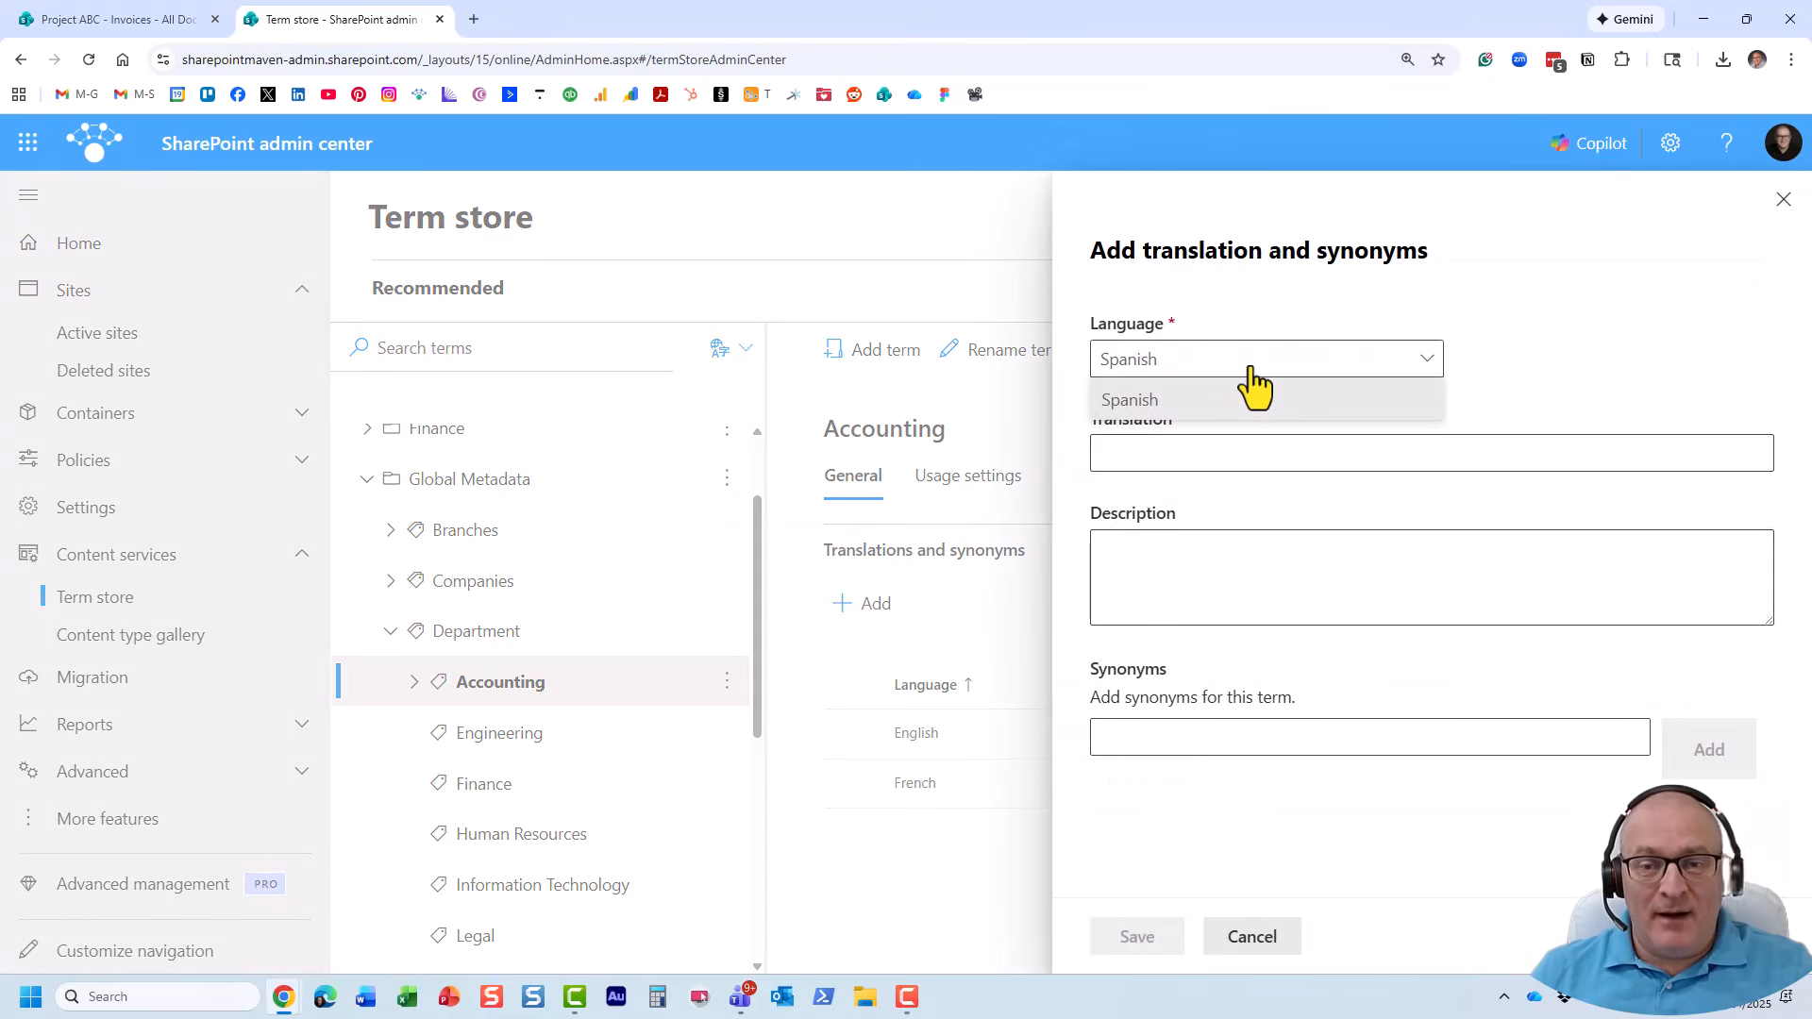
left_click(1253, 368)
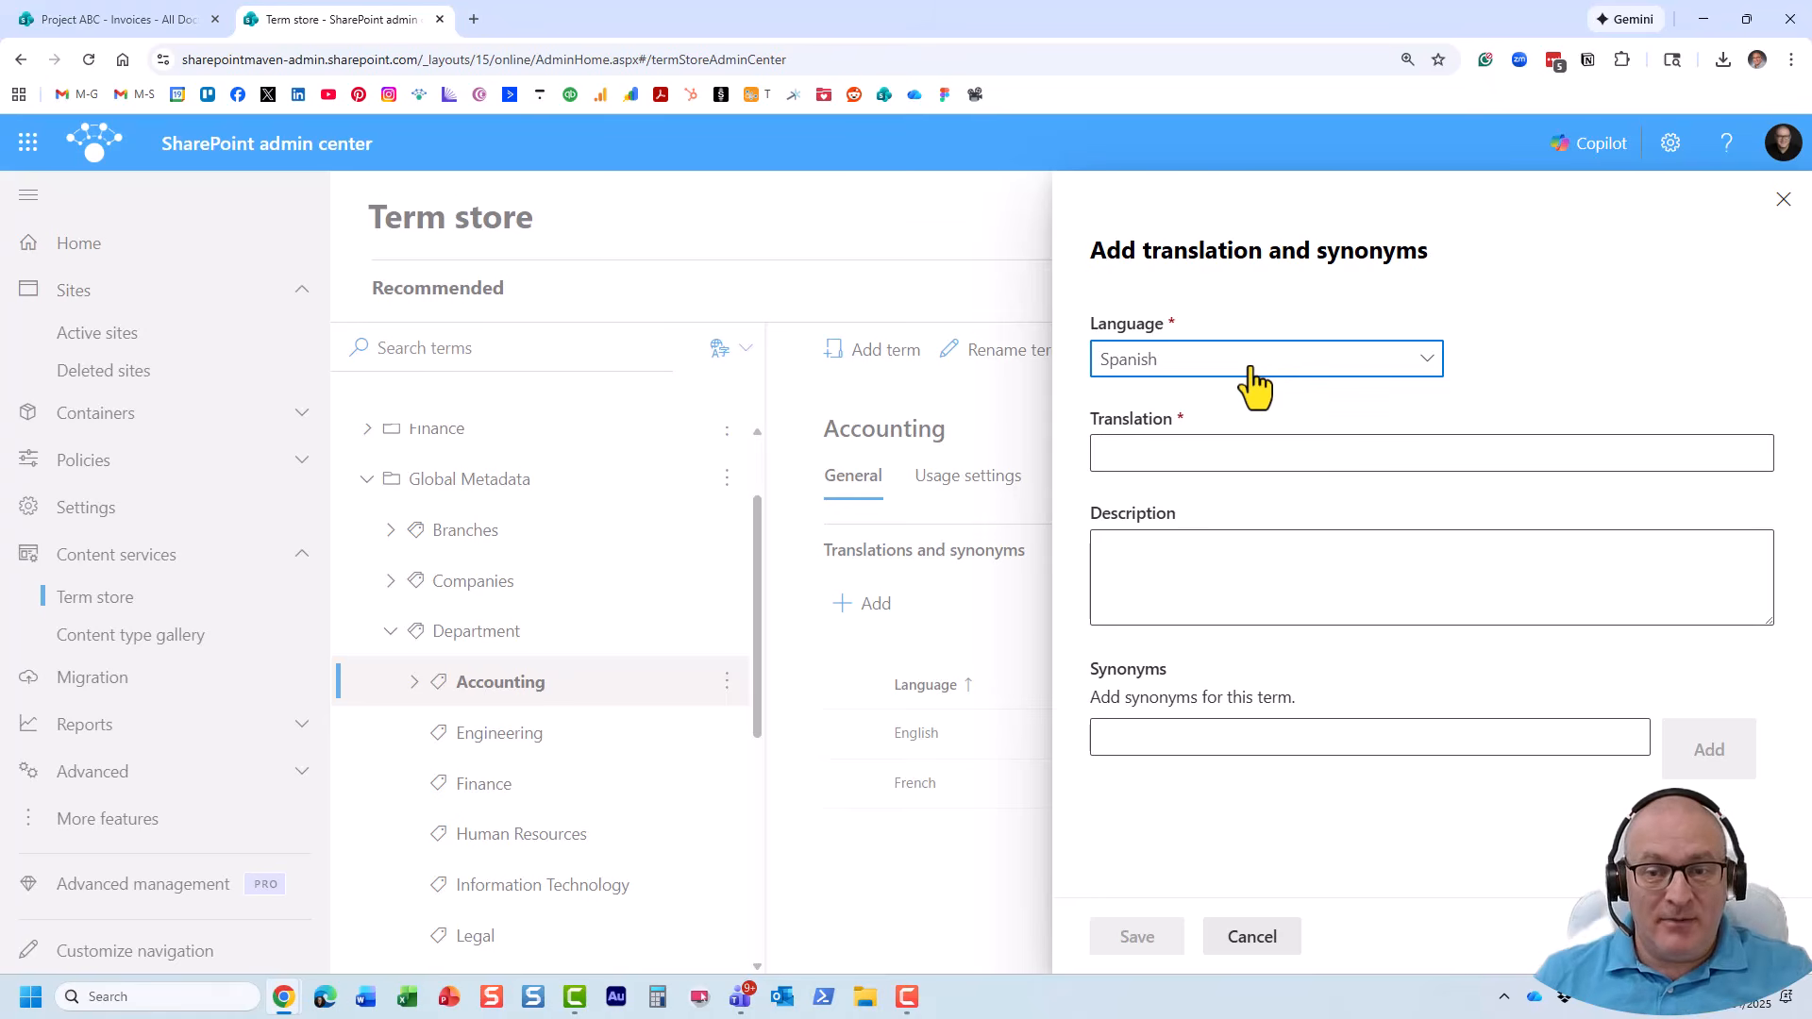
left_click(1129, 453)
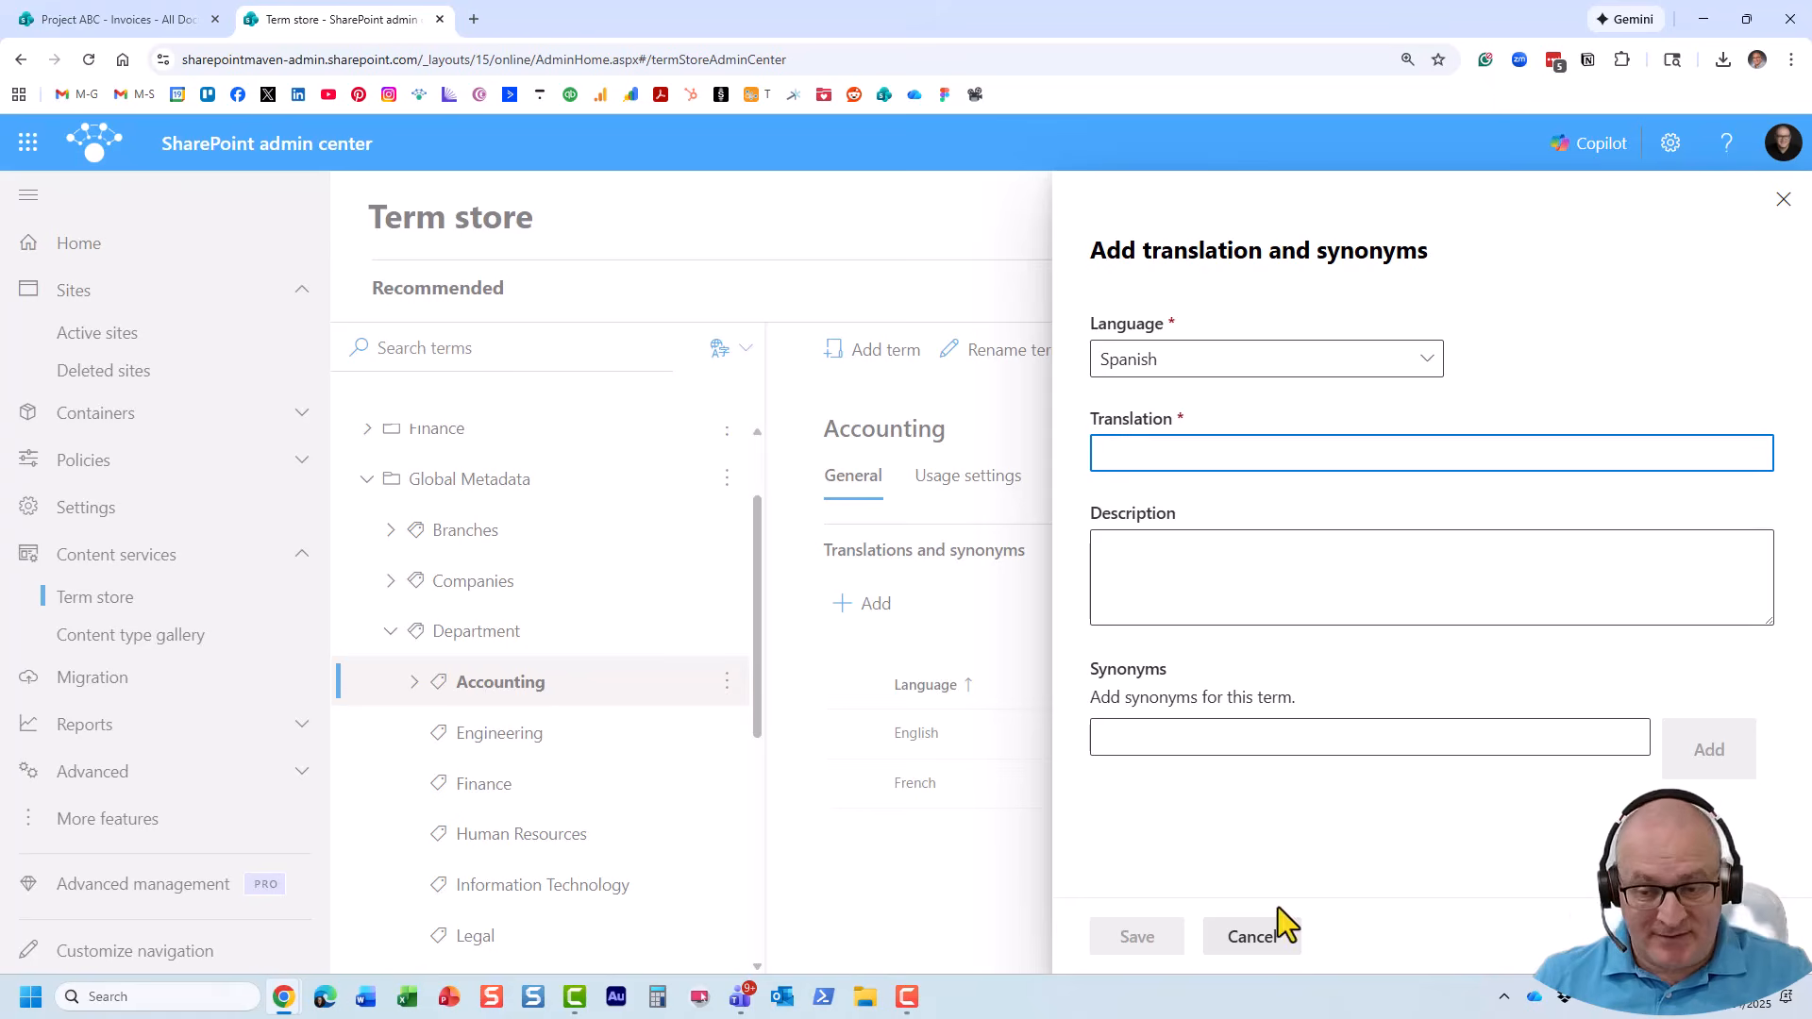
left_click(1263, 946)
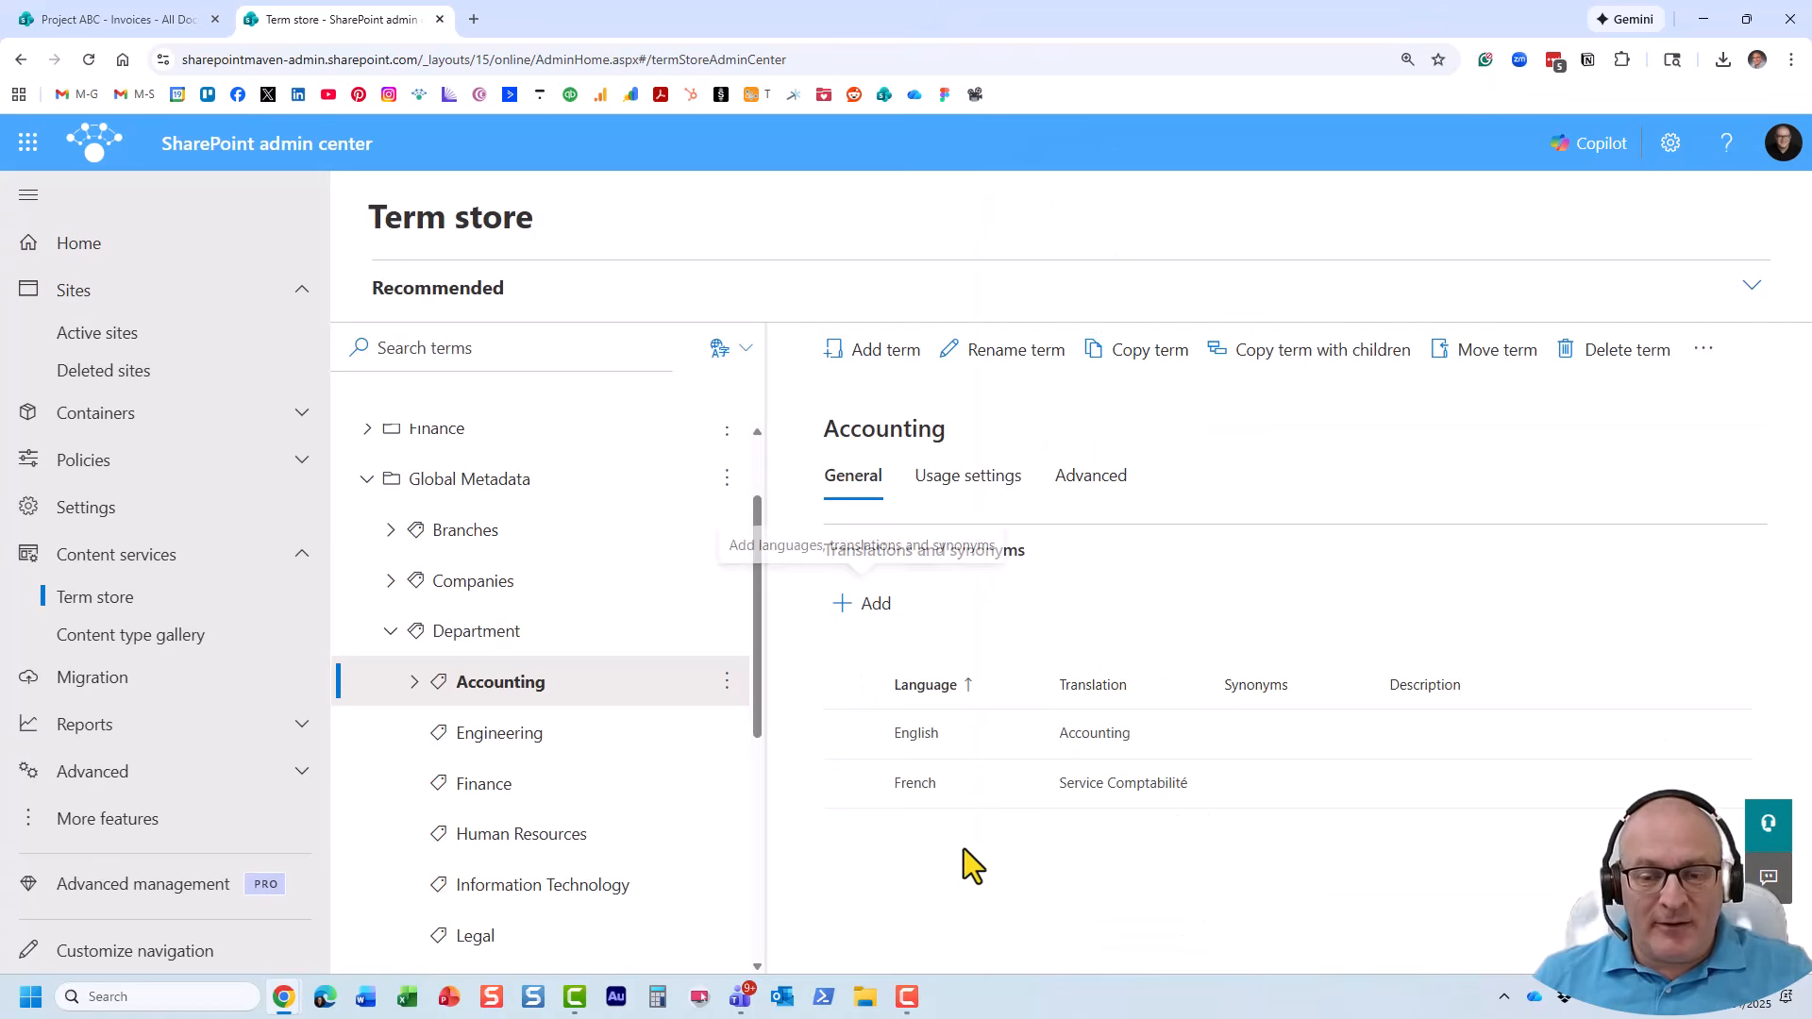
Check the translations of the Engineering and Finance terms, and view the languages offered for a new Engineering translation without adding one.
left_click(487, 736)
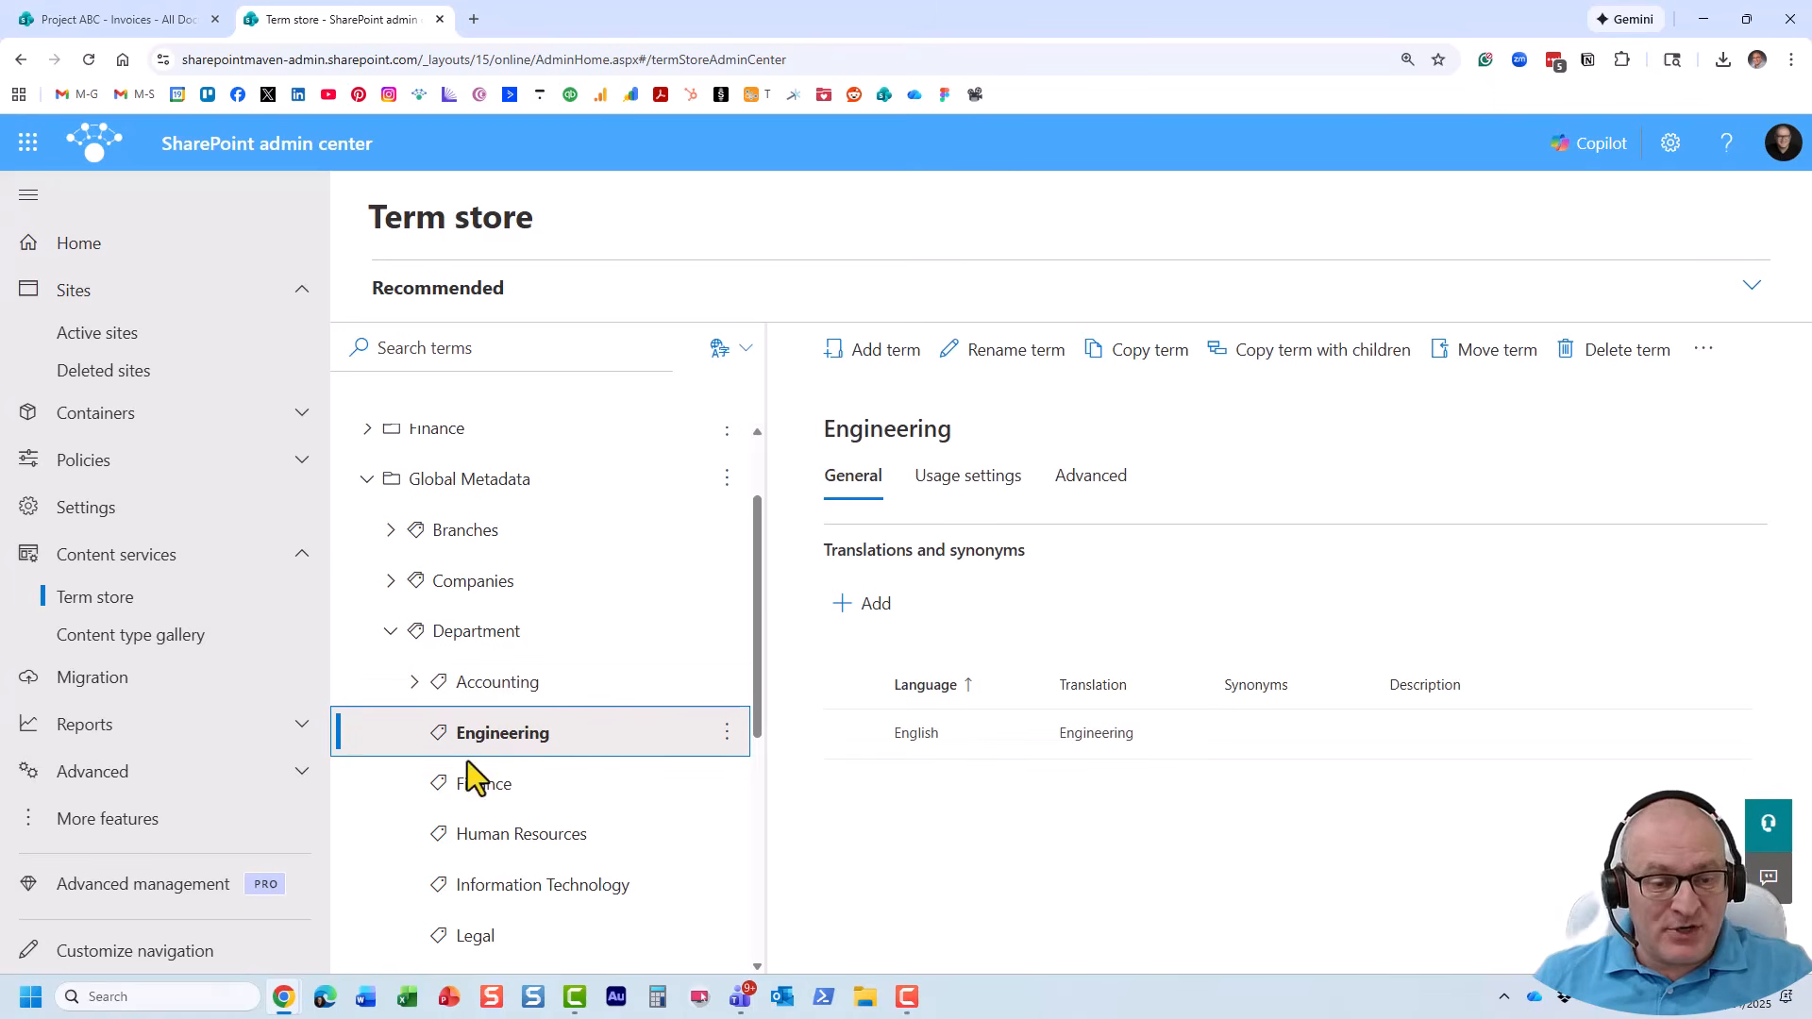
left_click(496, 795)
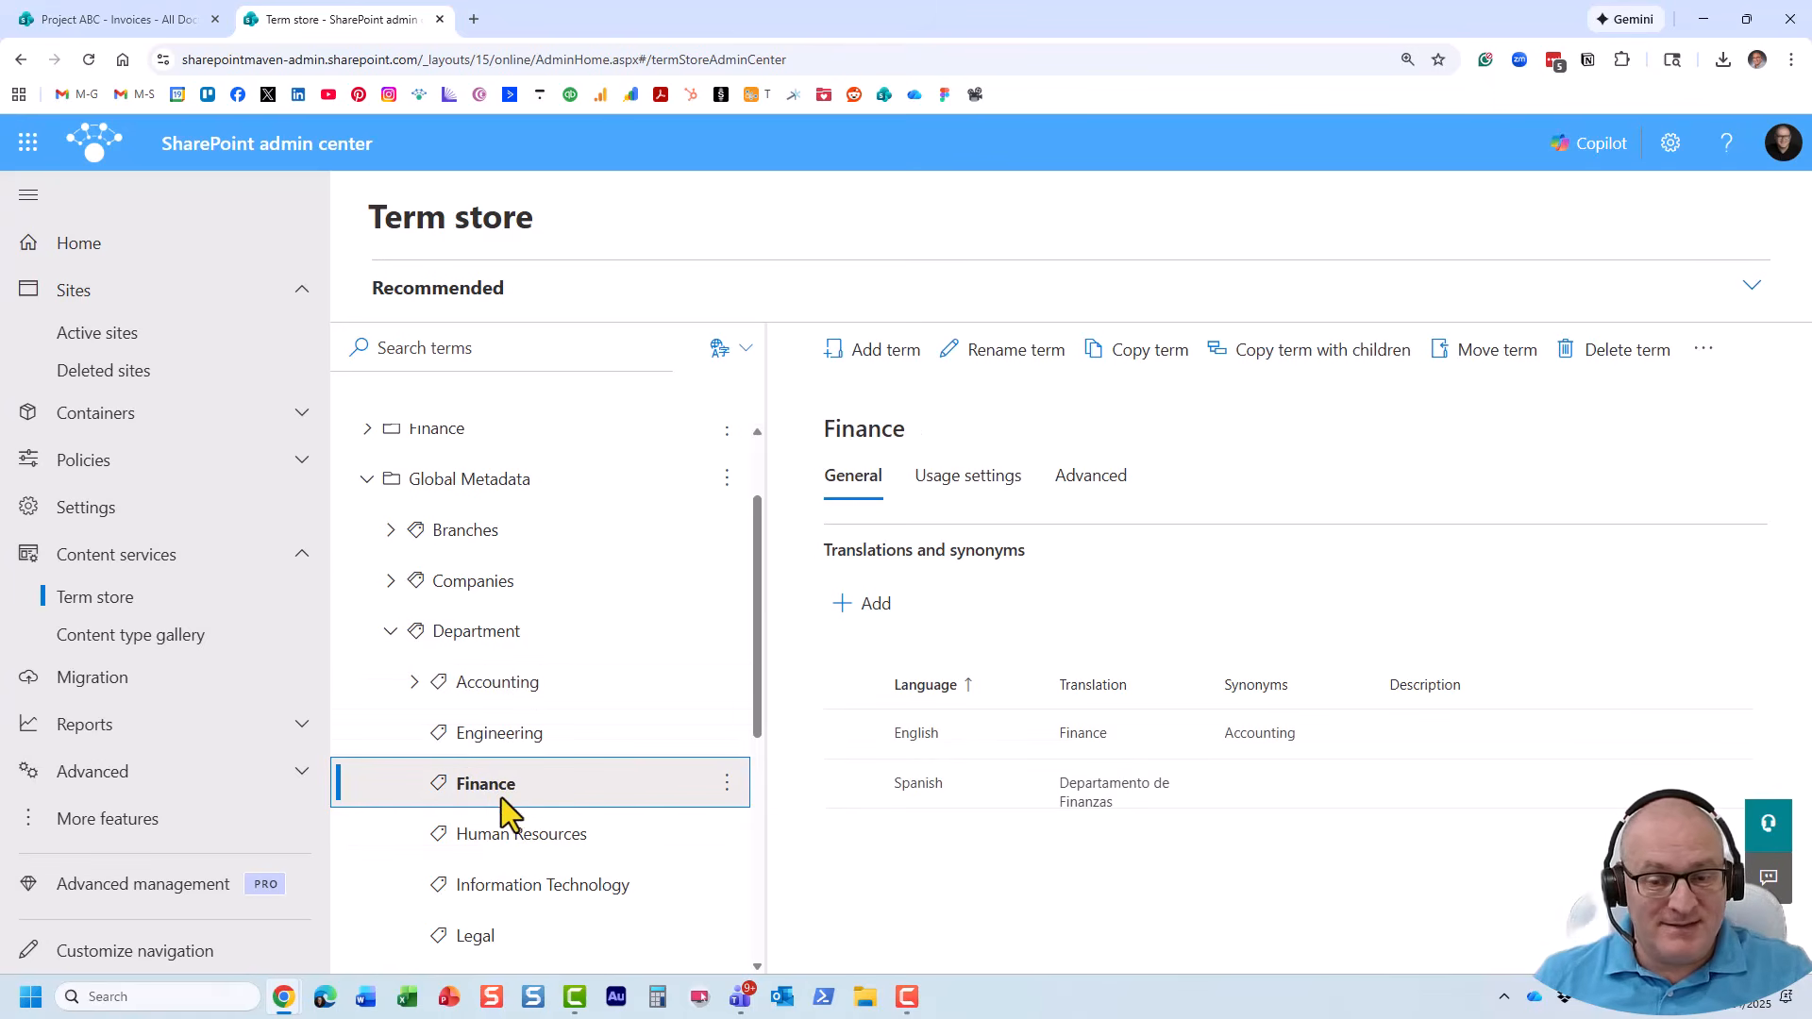
left_click(514, 741)
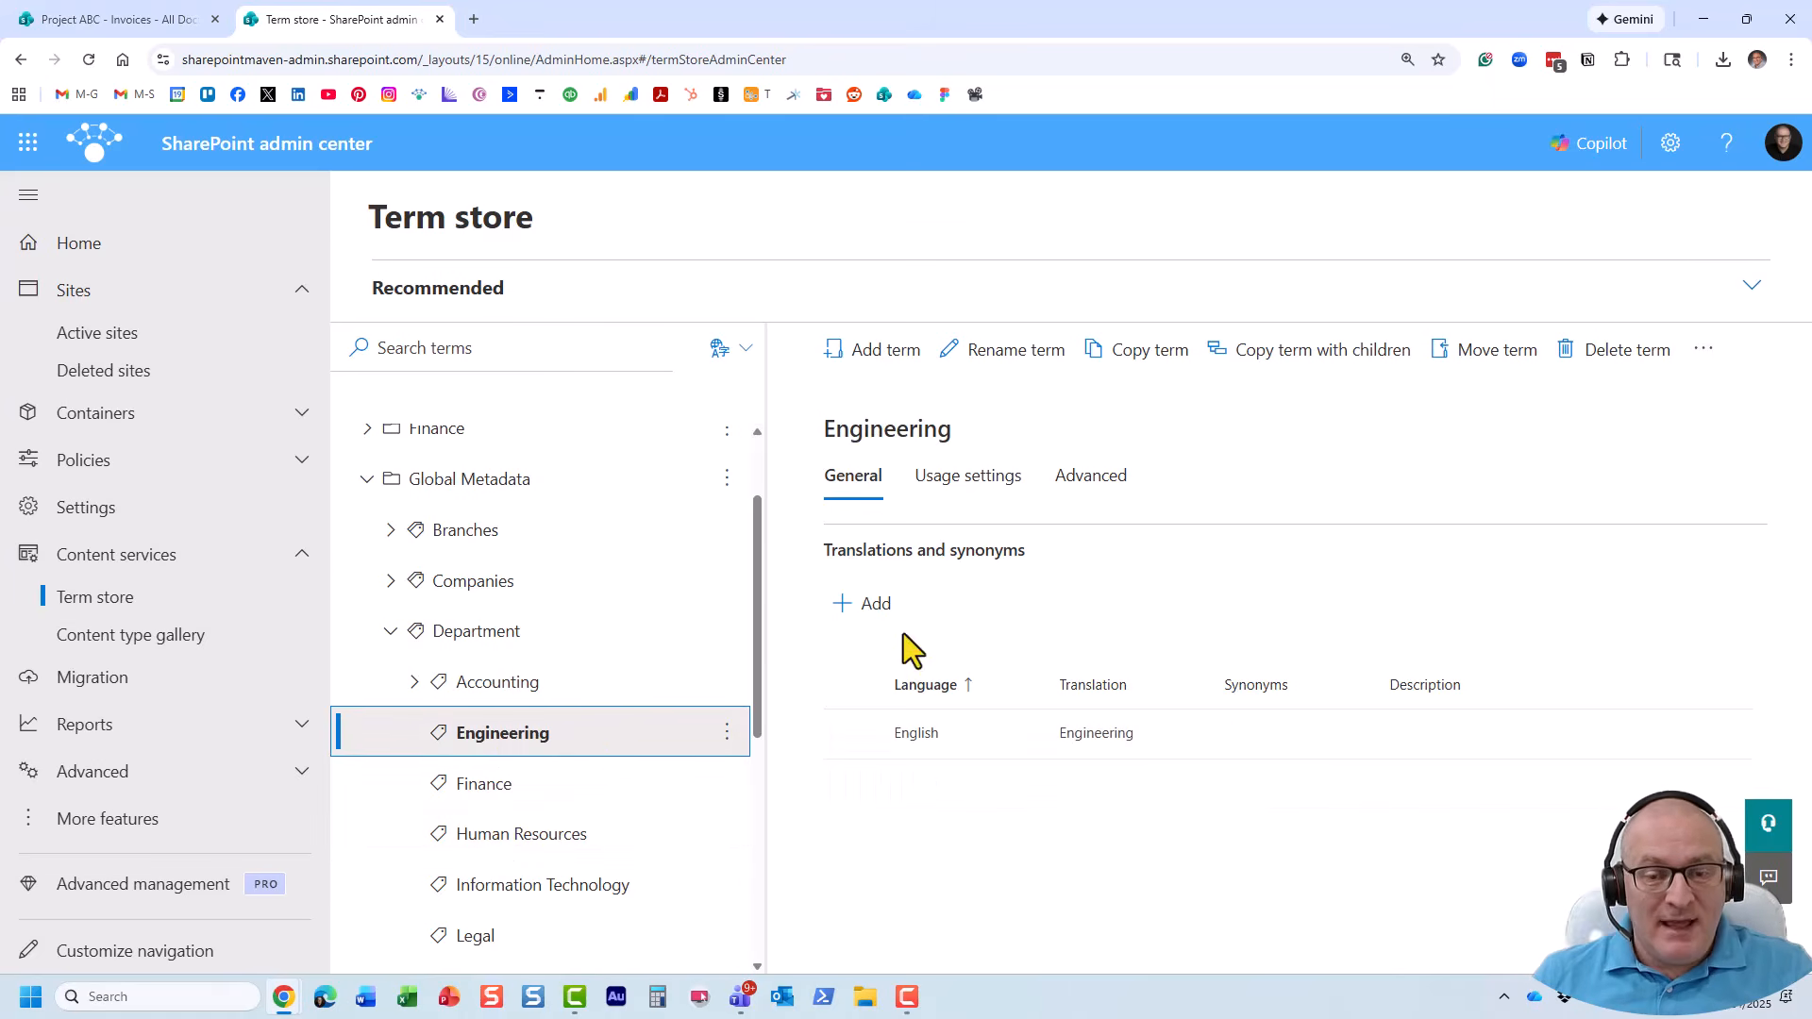
left_click(859, 607)
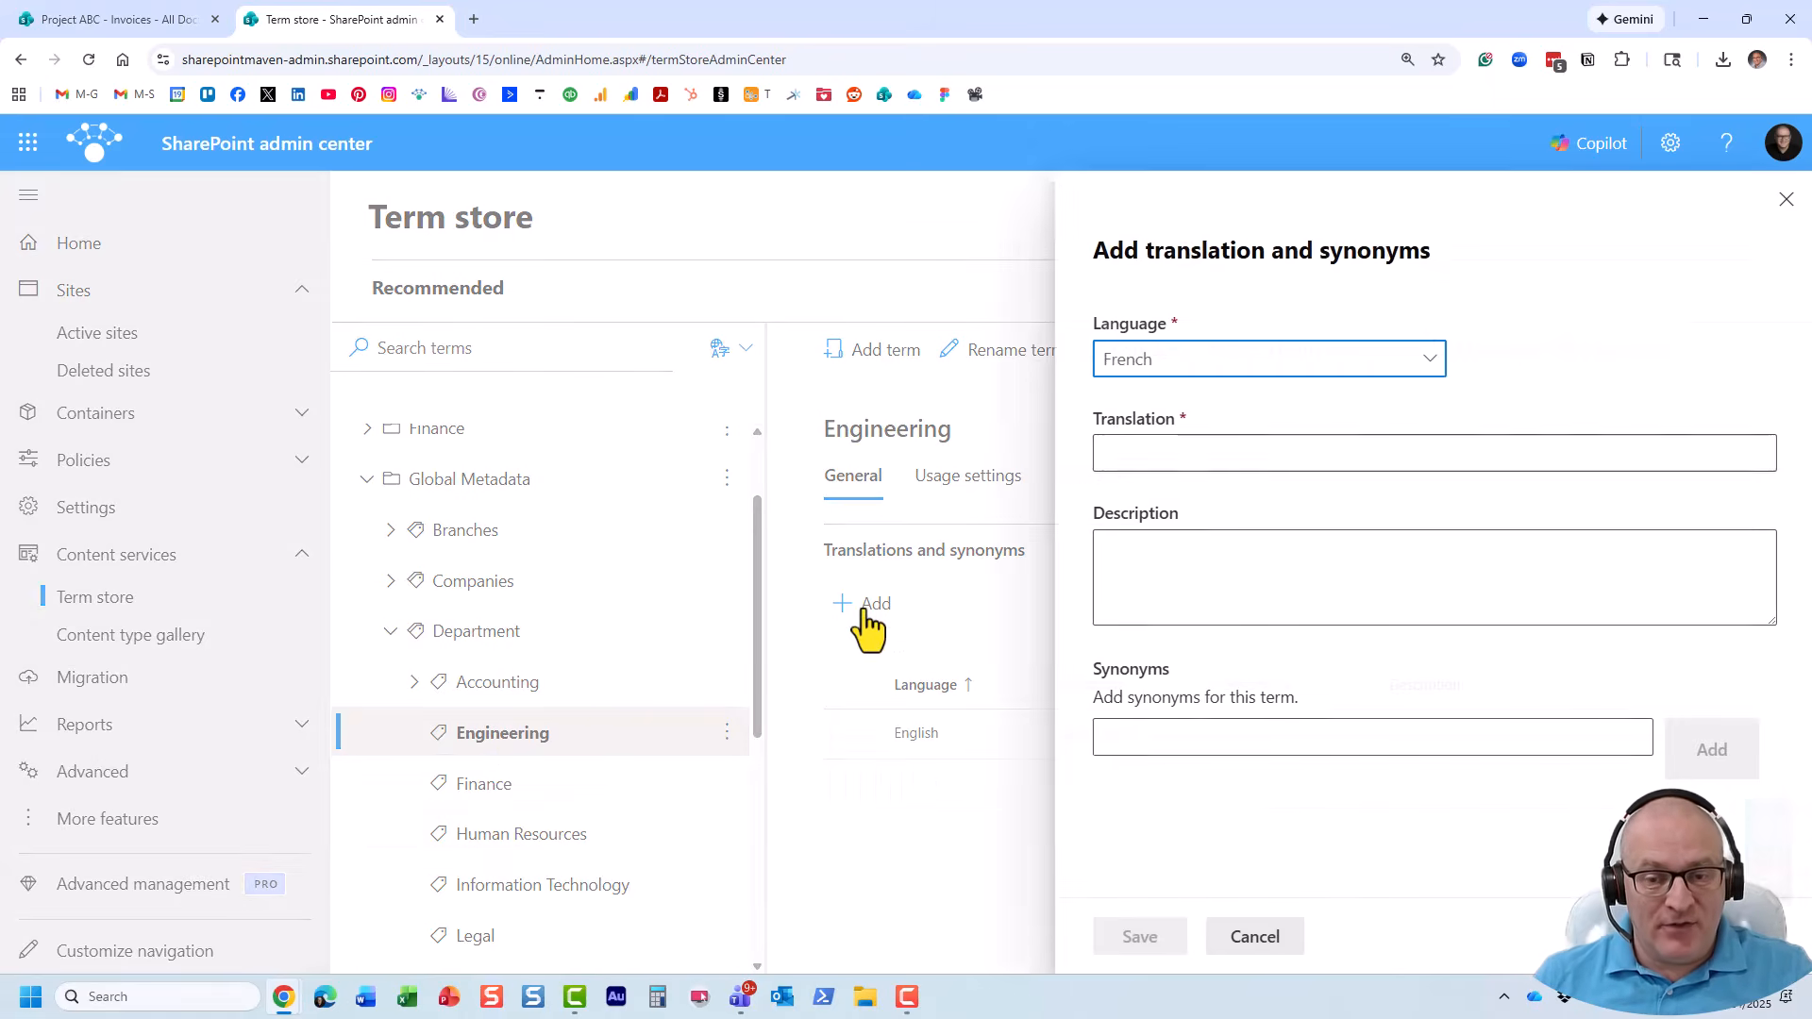
left_click(1188, 362)
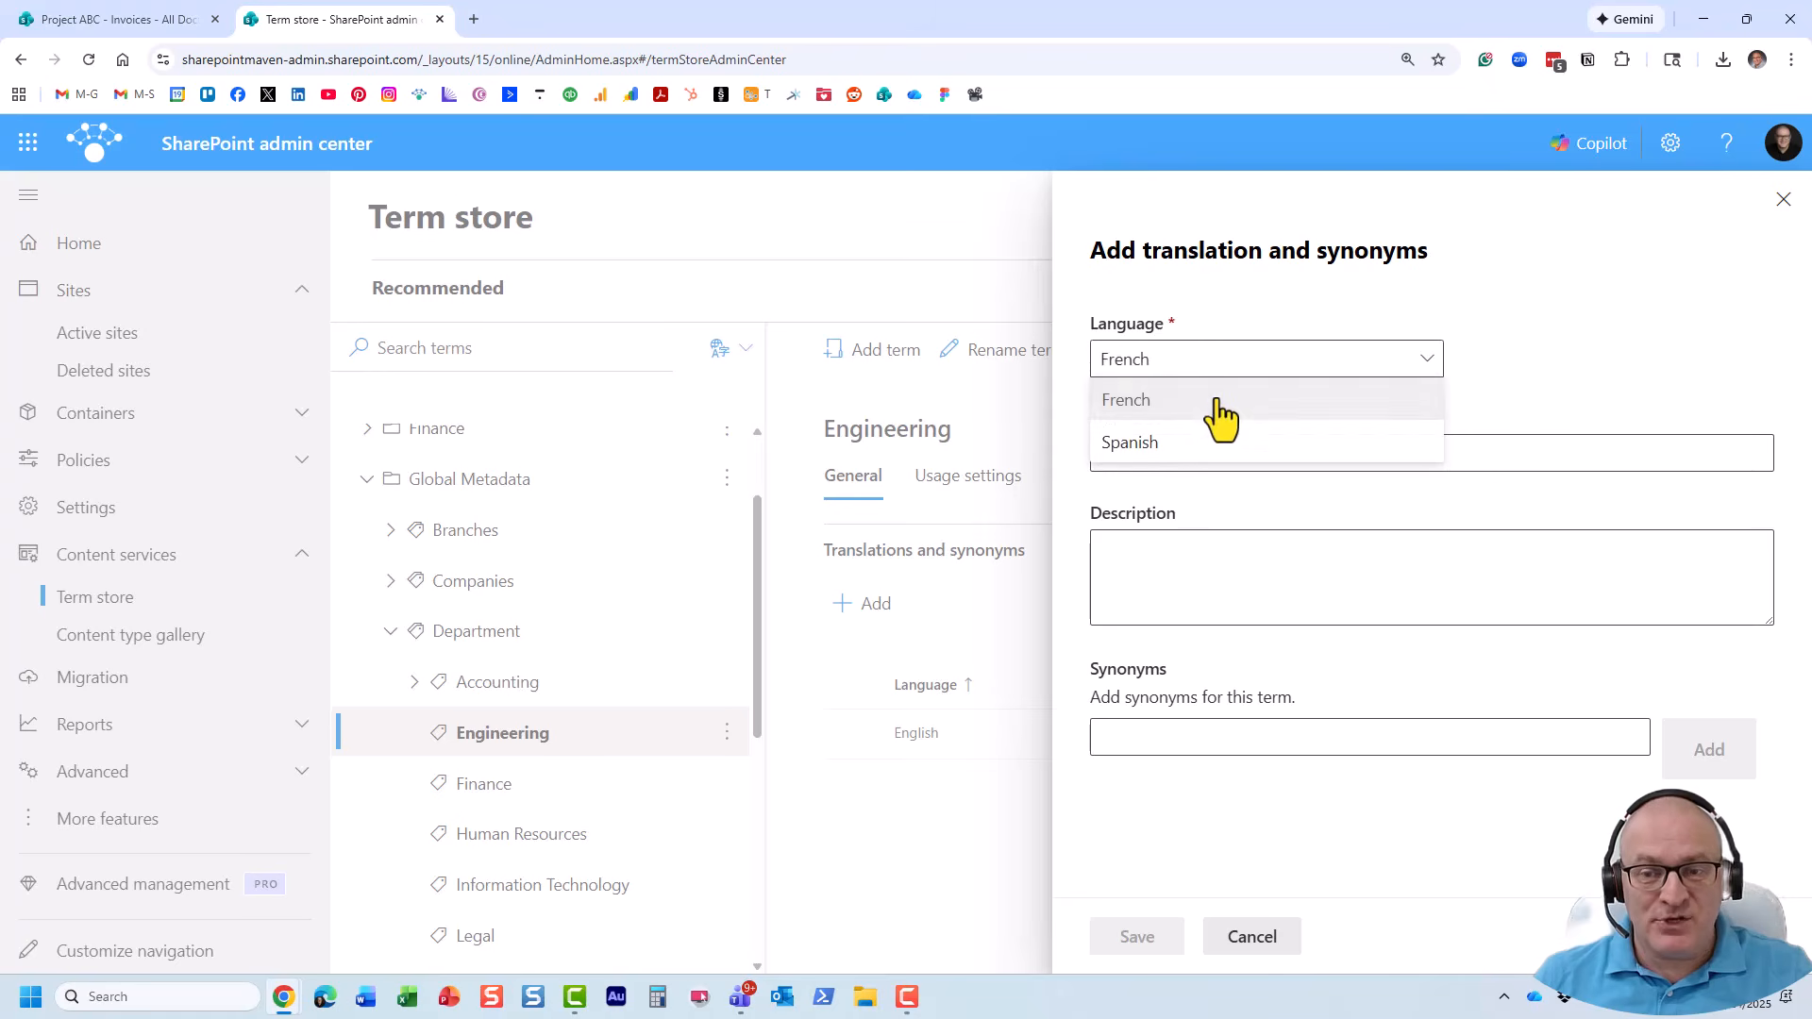
left_click(1205, 398)
left_click(1270, 956)
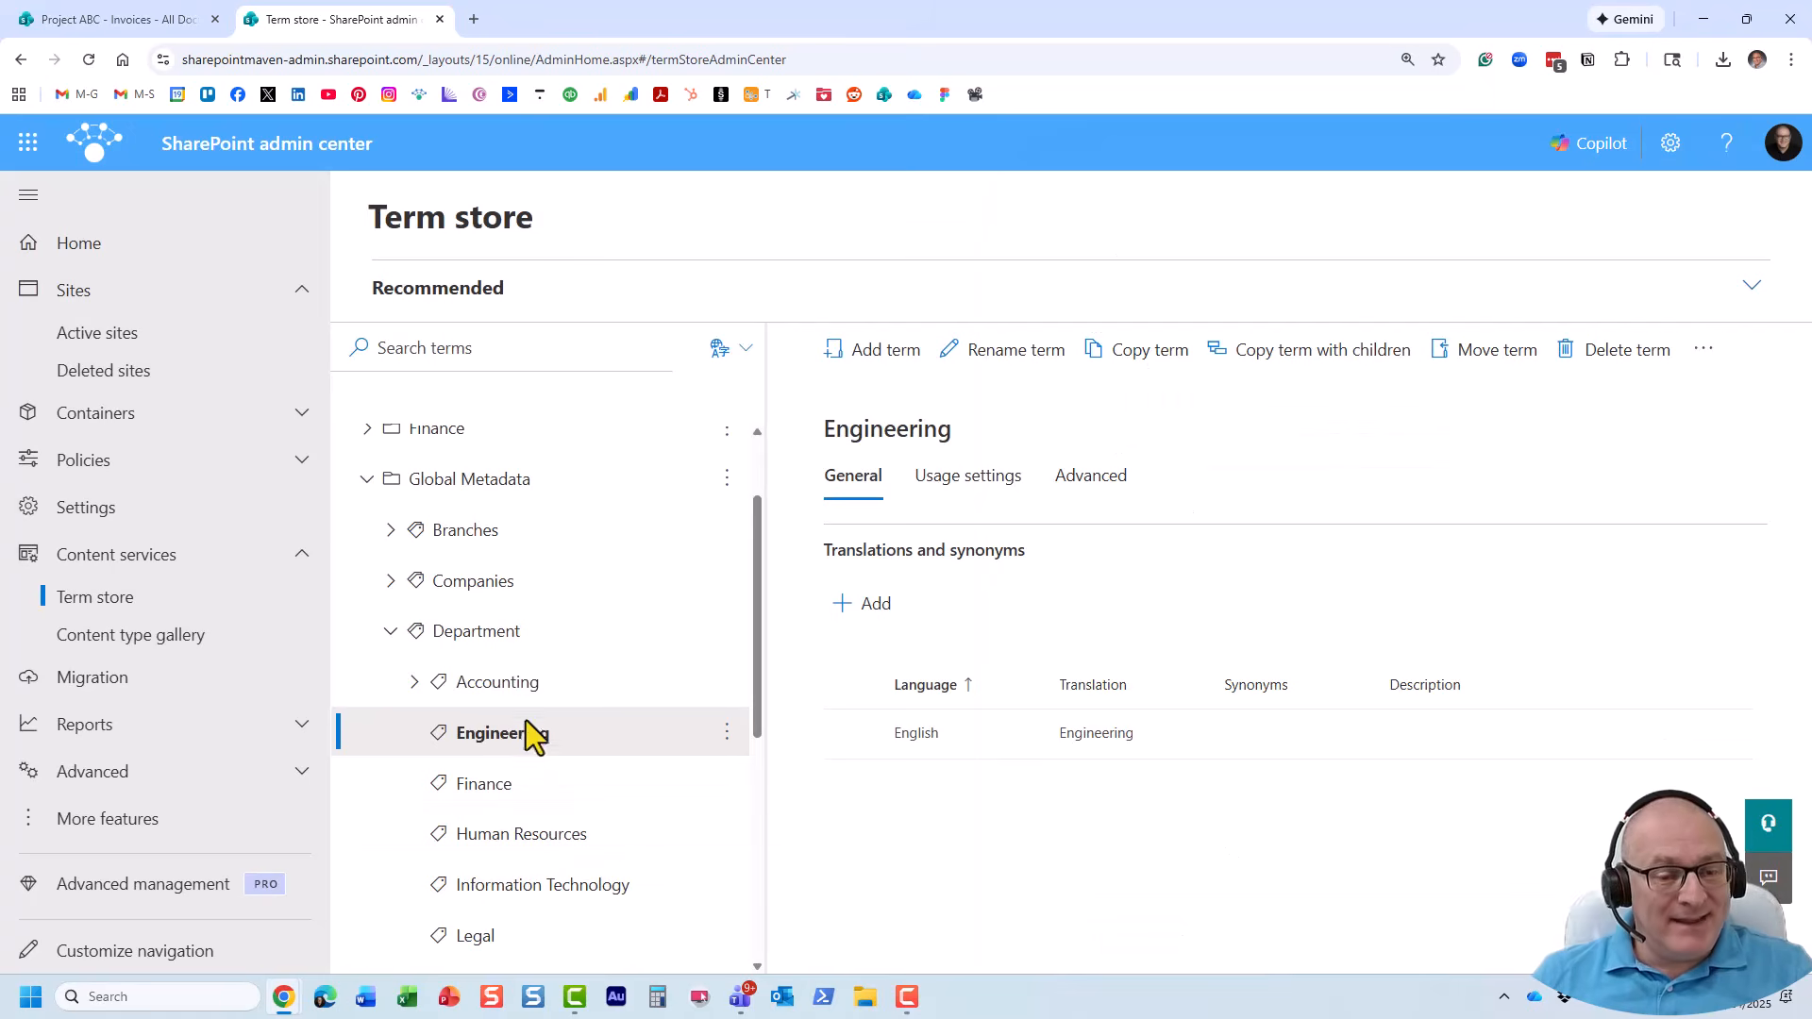
Review the Accounting term's translations again and return to the Invoices library of the Project ABC site.
left_click(519, 685)
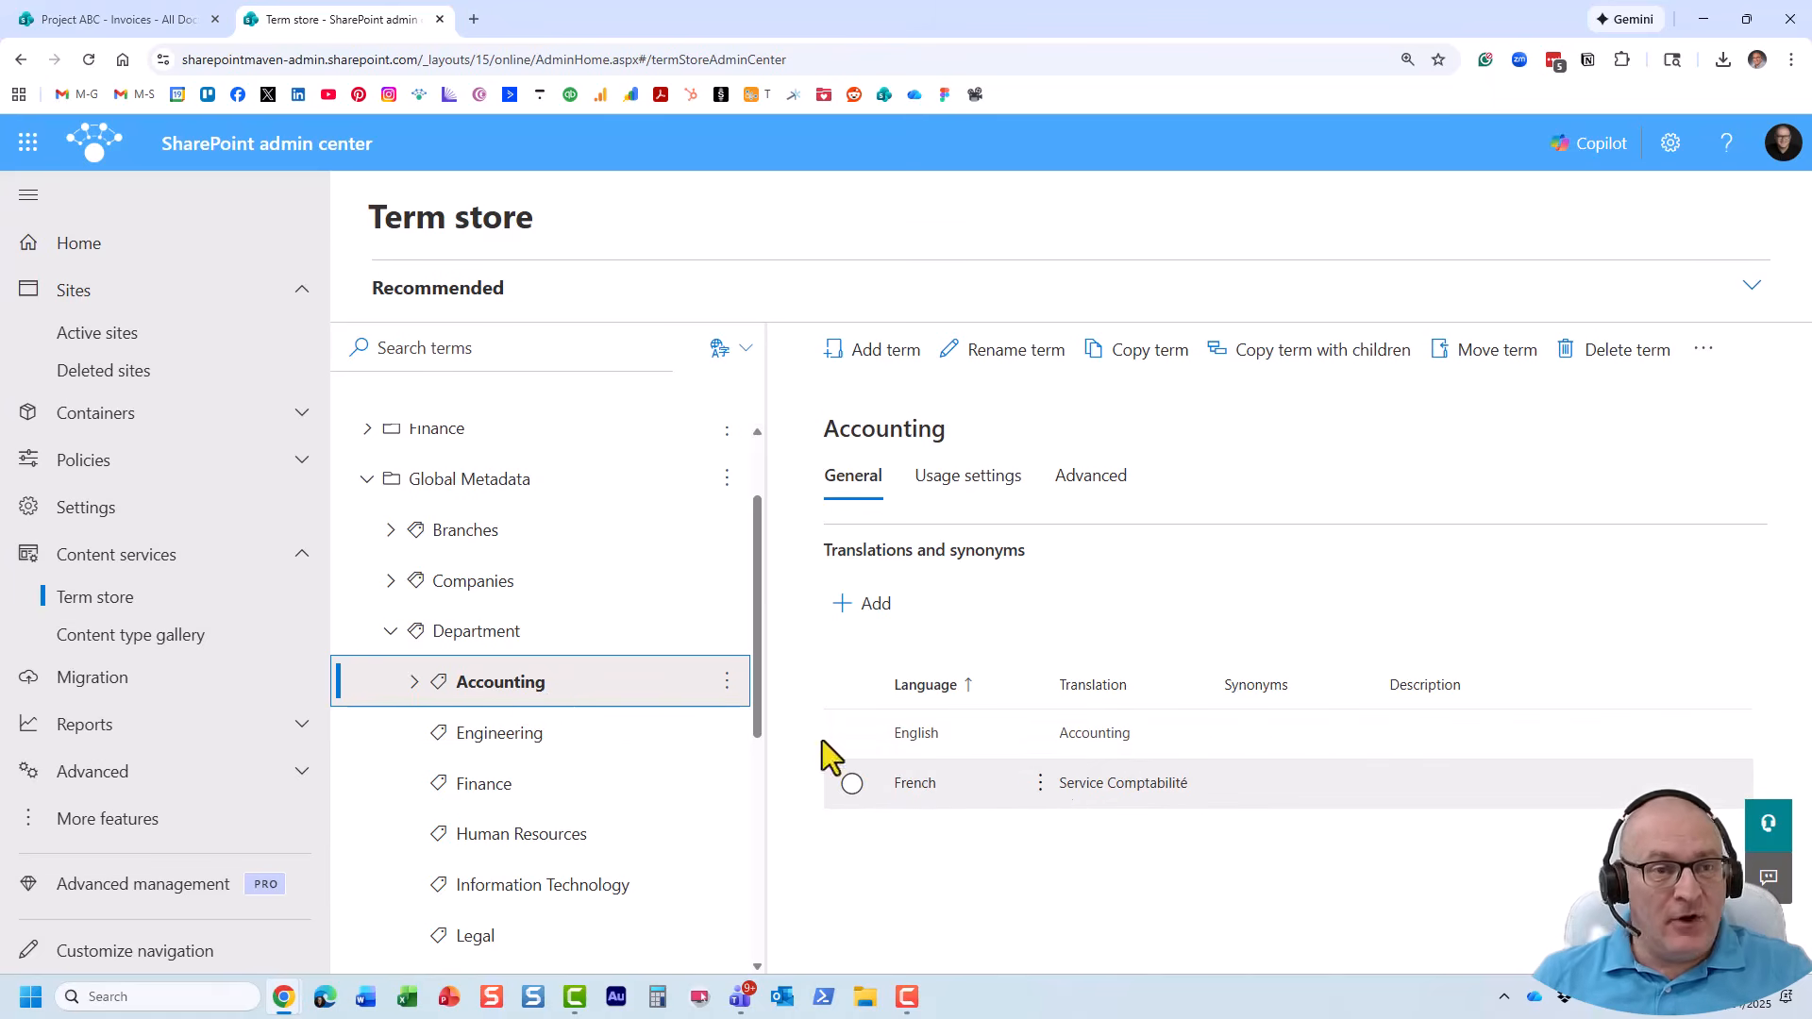
left_click(94, 24)
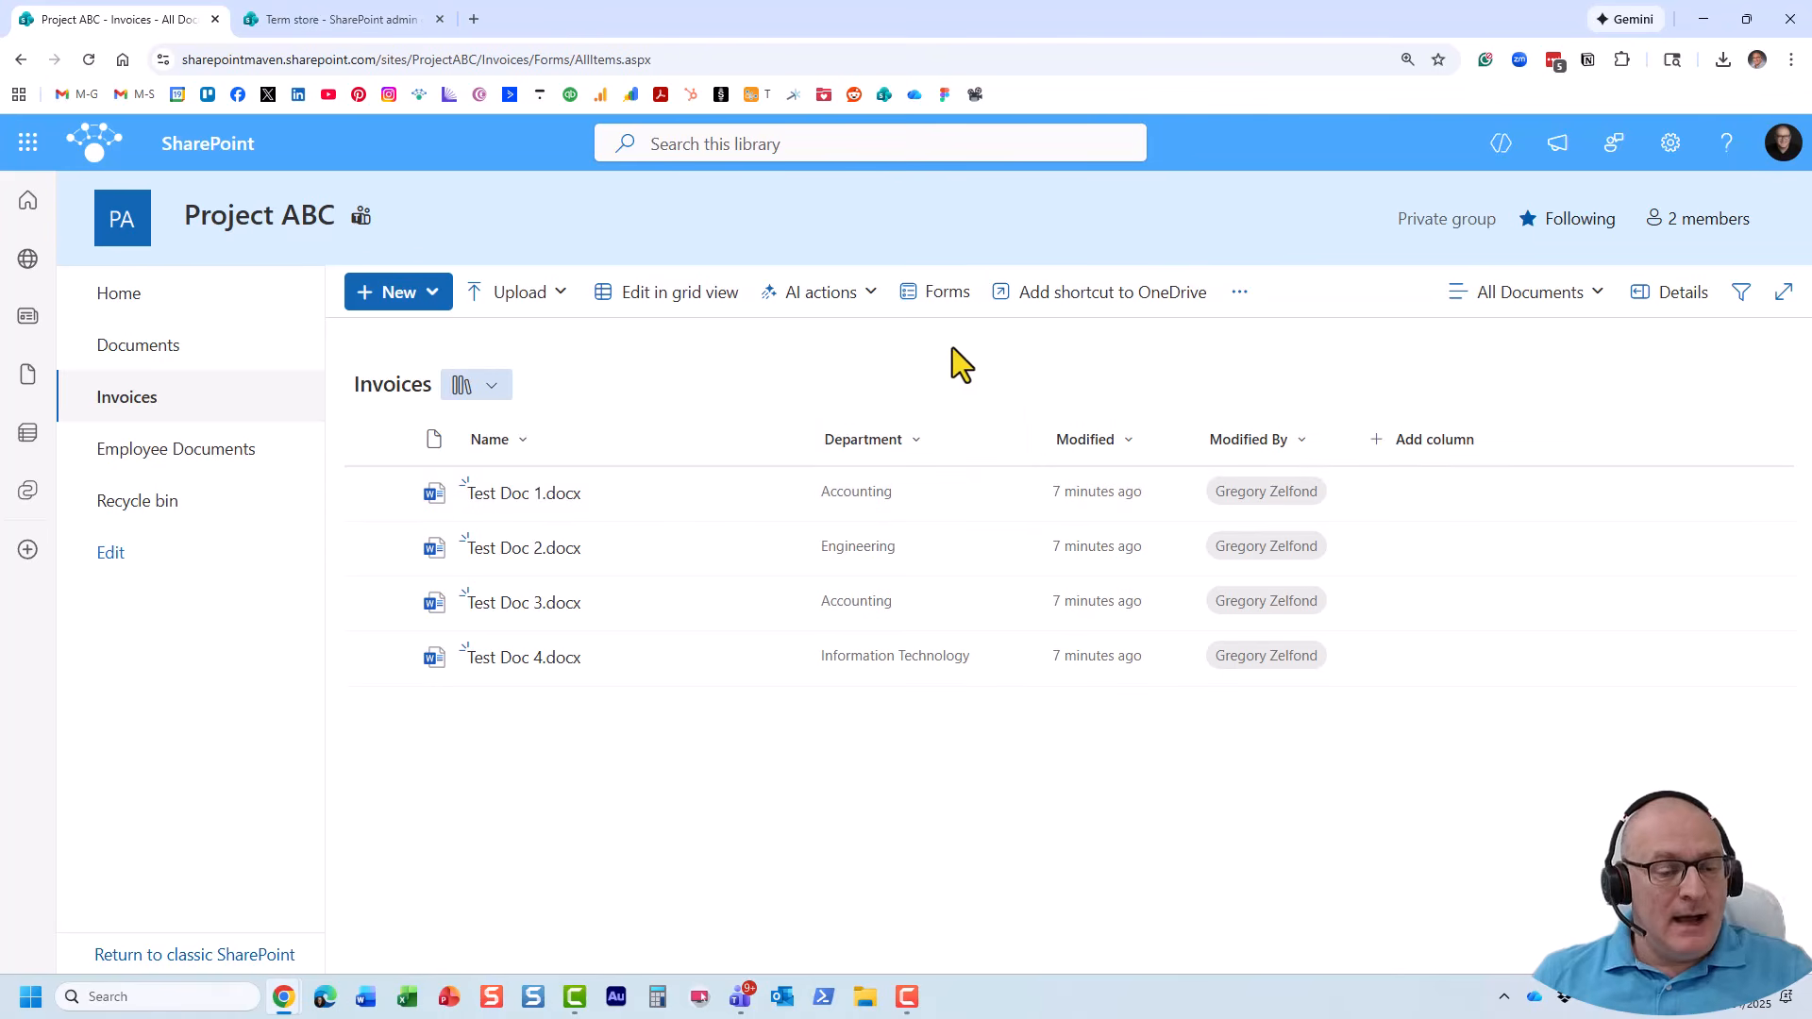
Switch to the incognito browser window showing the Invoices library in French, and check which account is signed in there.
mouse_move(283, 996)
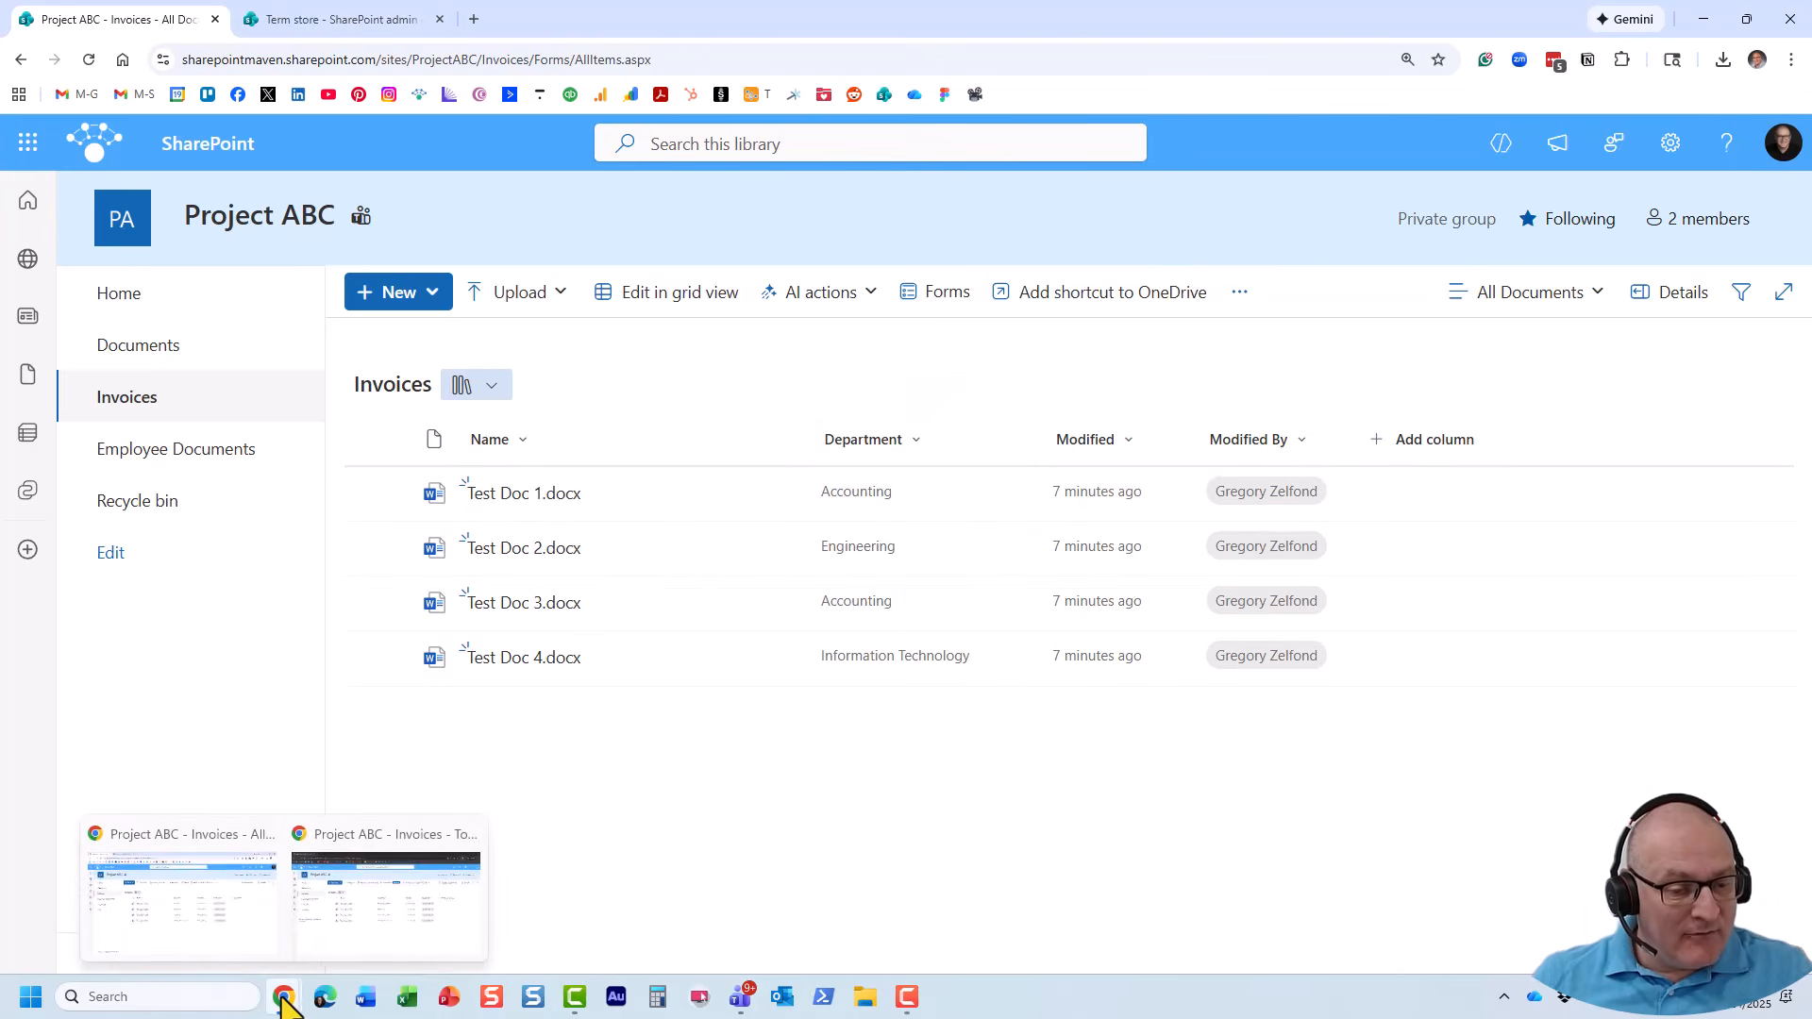
left_click(361, 904)
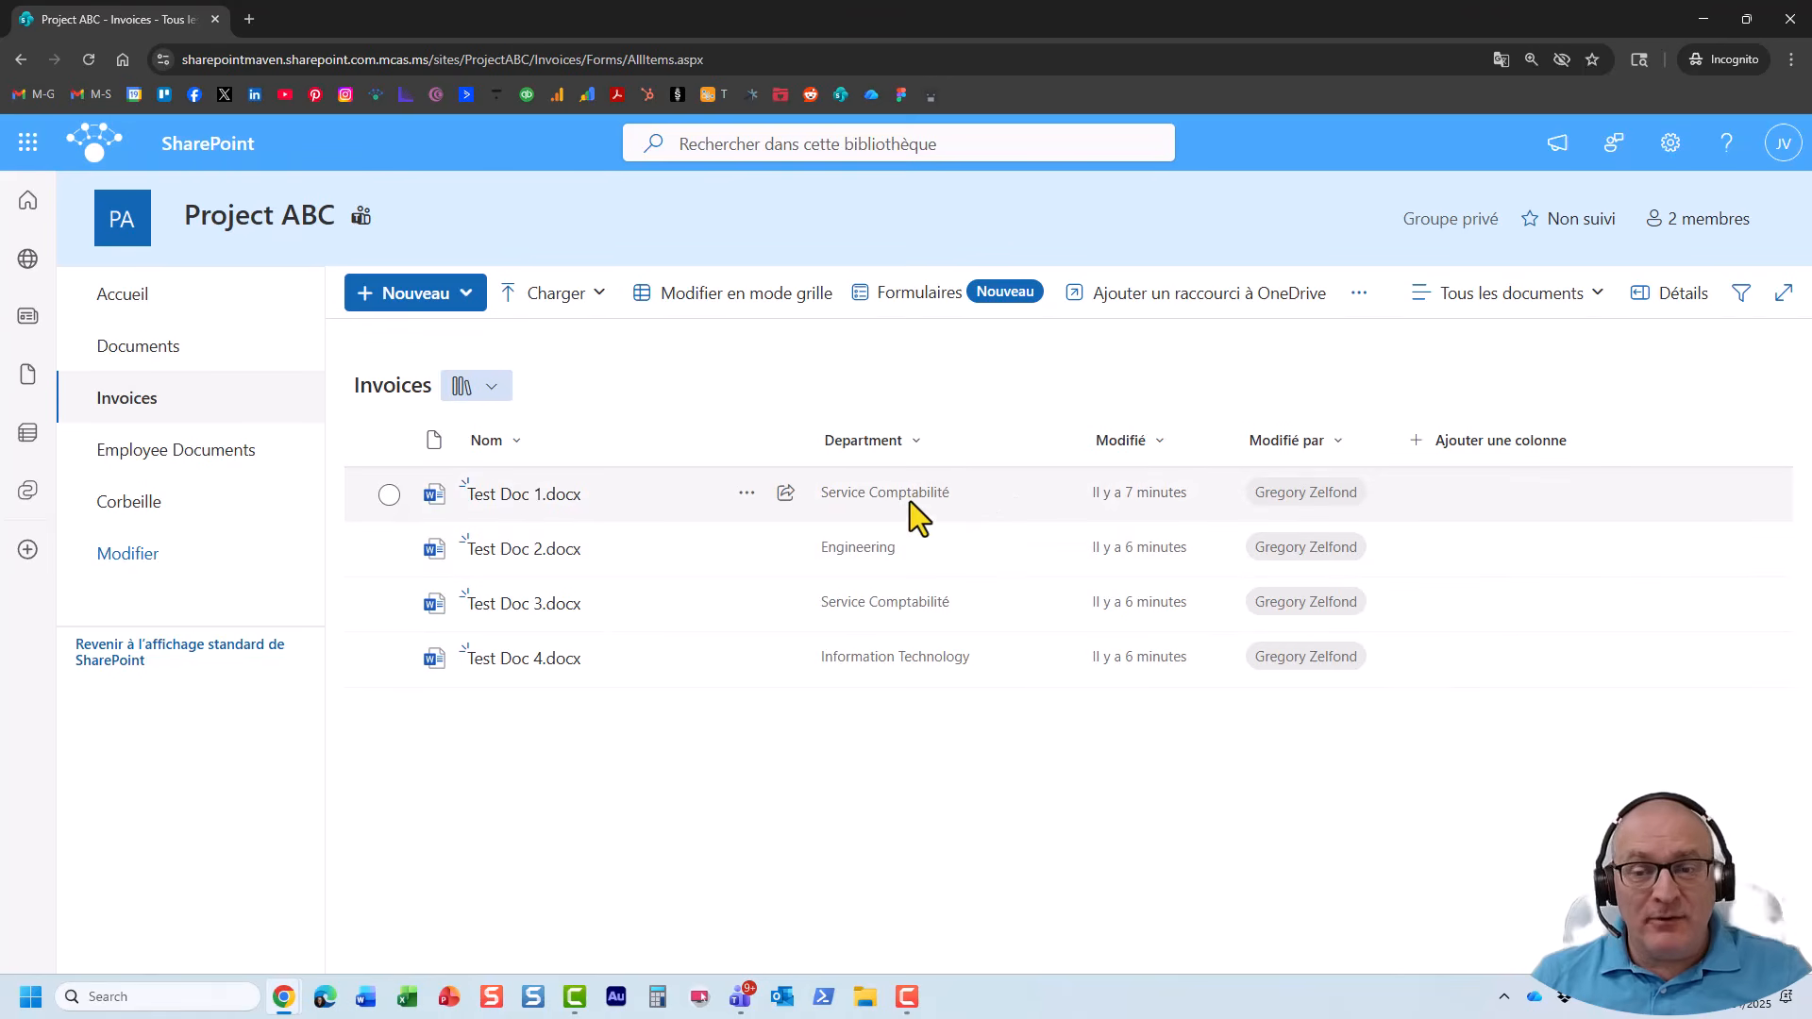
left_click(1778, 151)
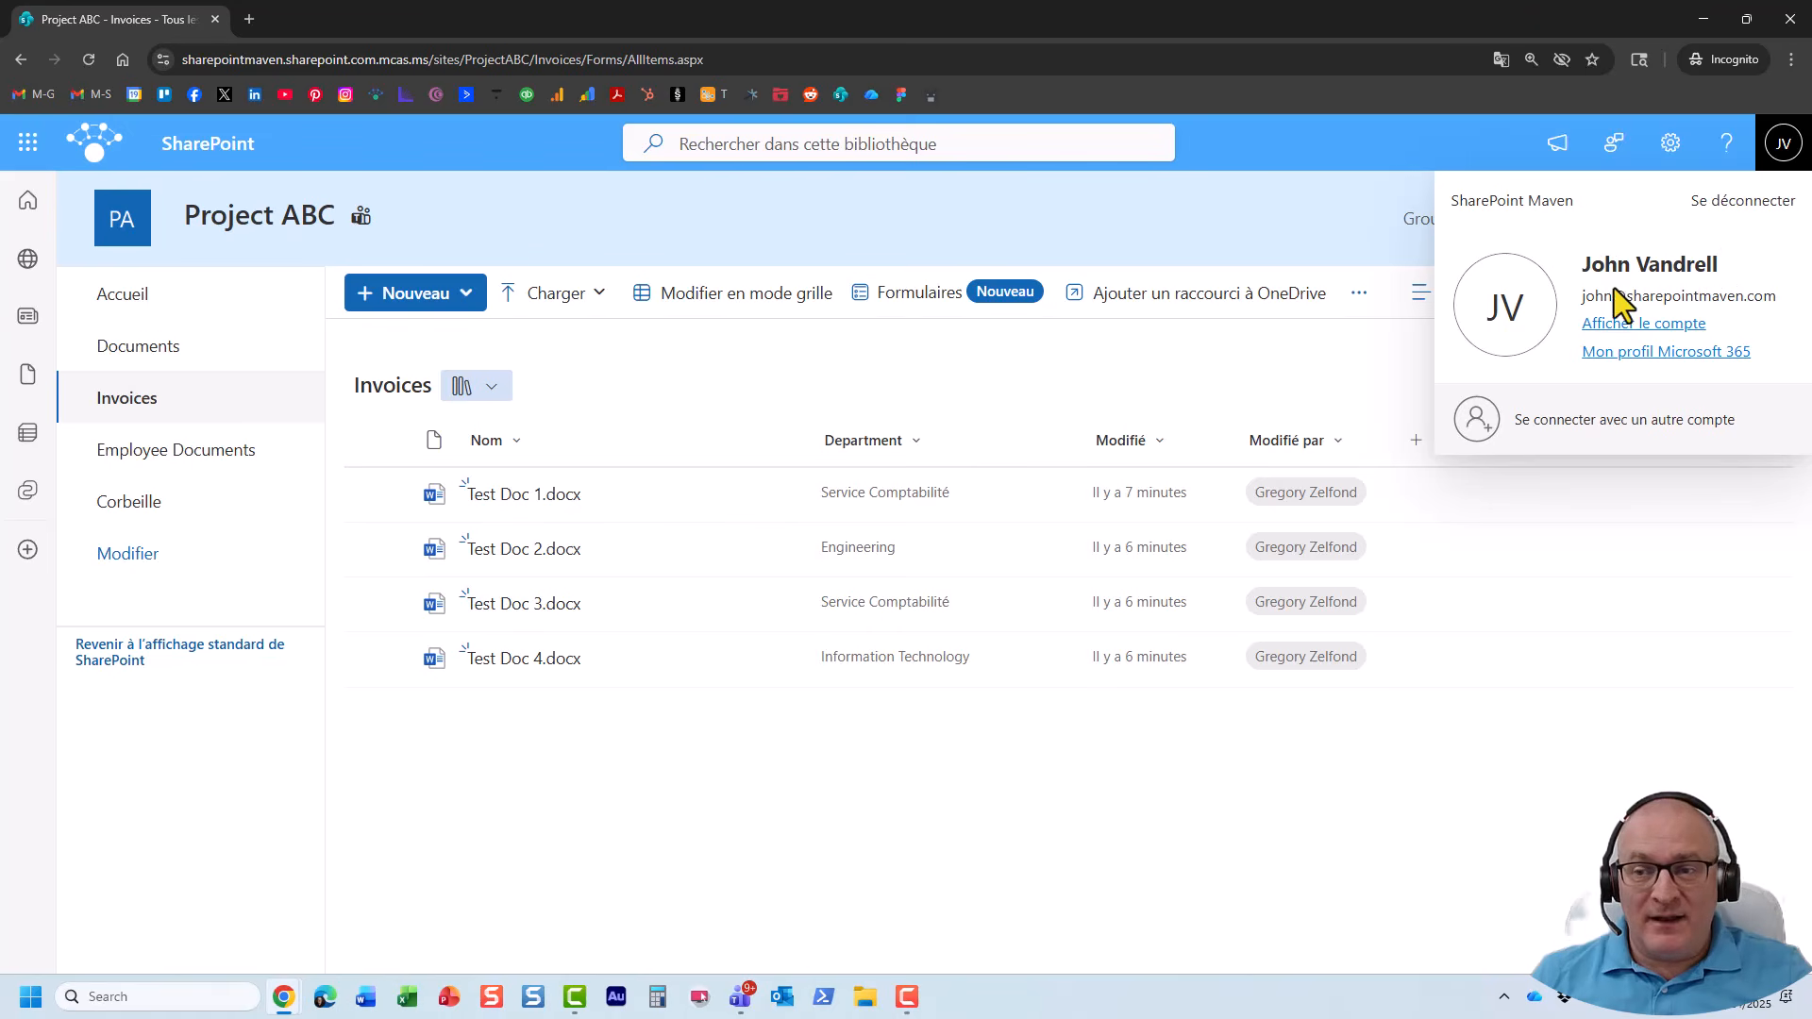
left_click(1313, 233)
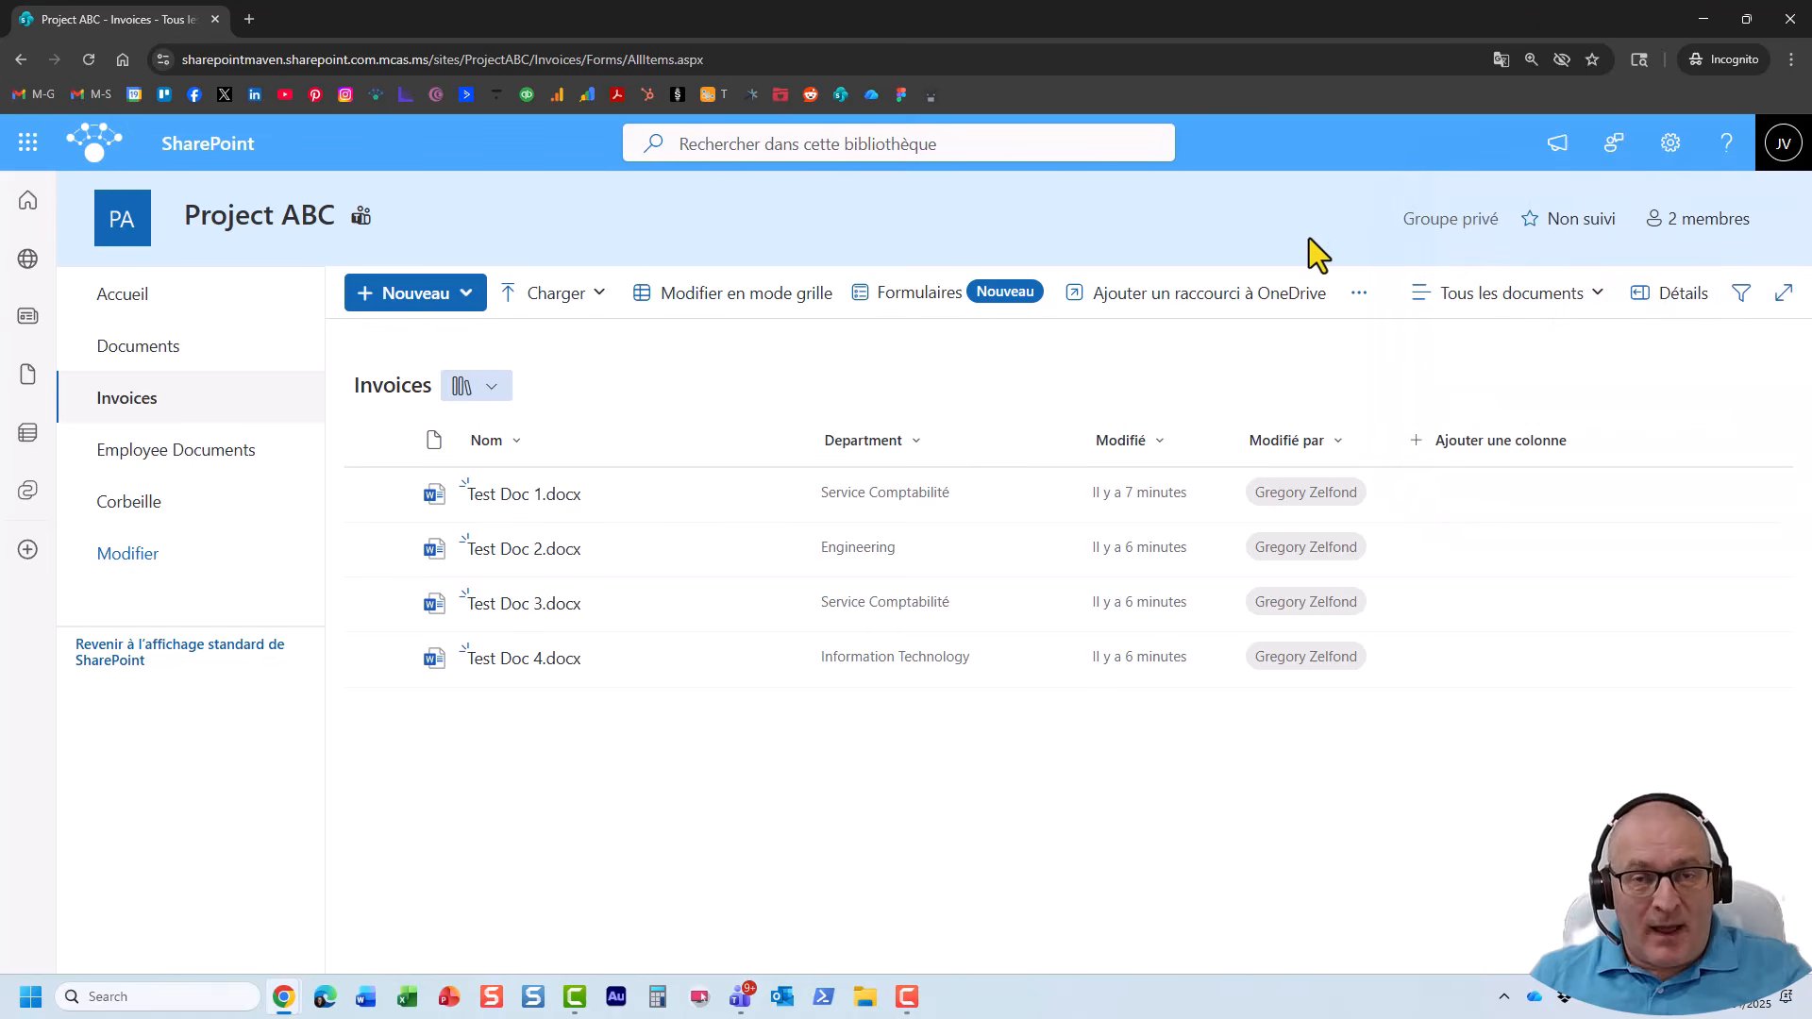